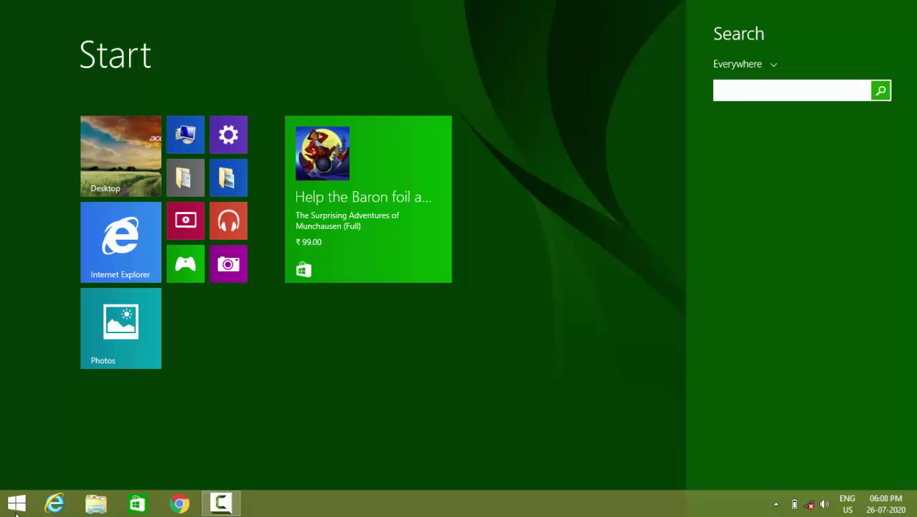
# Search the Start screen for 'work' and launch ANSYS Workbench 17.2
pyautogui.write('work')
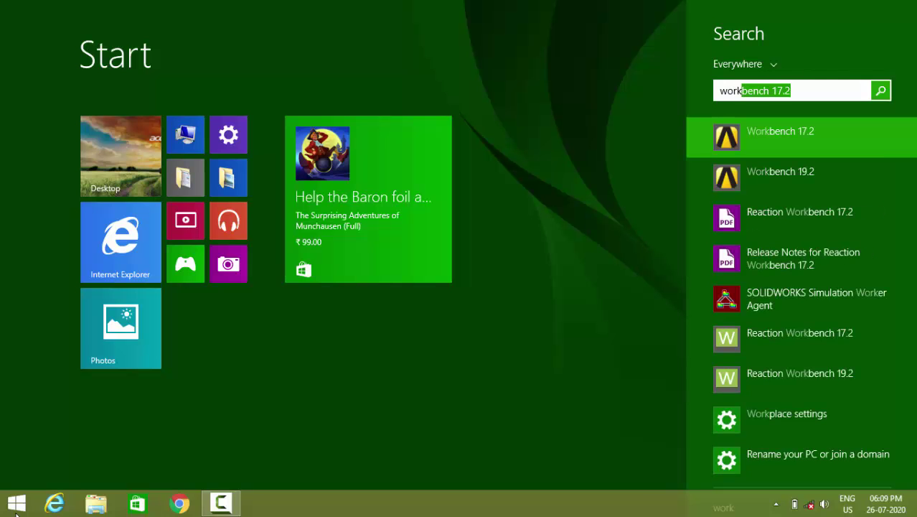
pyautogui.press('Return')
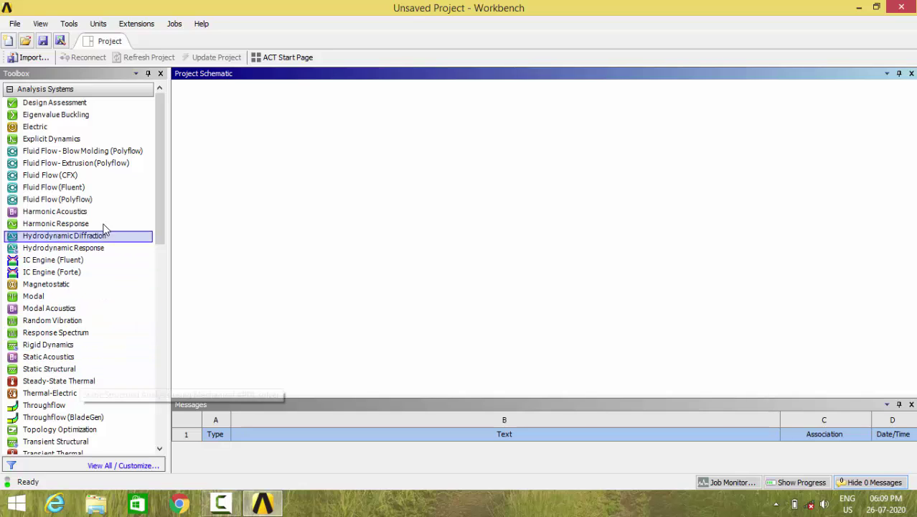
# Add a Fluid Flow (Fluent) system to the schematic and open its Geometry cell in DesignModeler
pyautogui.click(88, 189)
pyautogui.moveTo(119, 187); pyautogui.dragTo(251, 125)
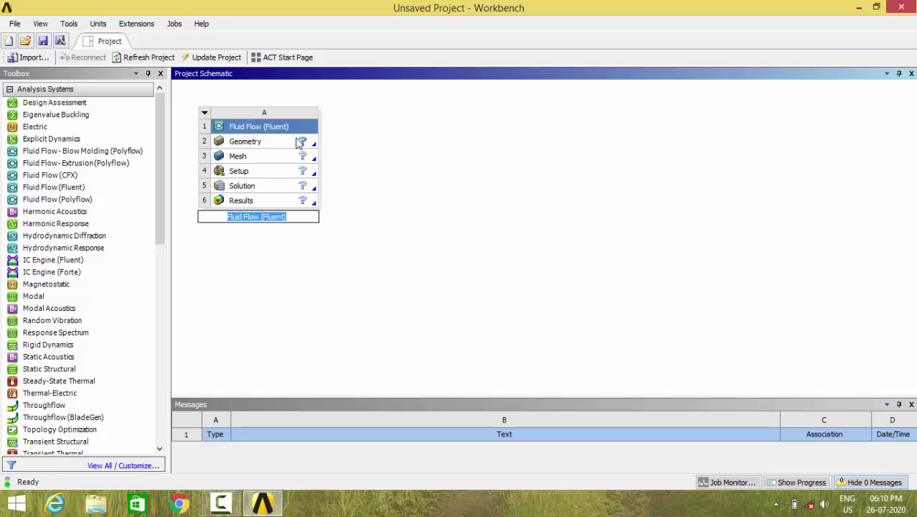
pyautogui.doubleClick(300, 143)
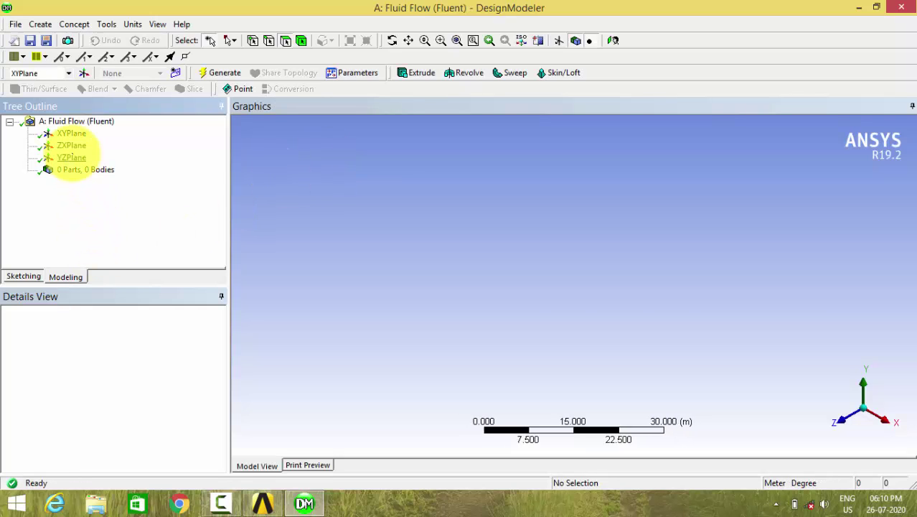
# Viewing XYPlane face-on, draw a Sketch1 rectangle with its first corner at the origin
pyautogui.click(70, 134)
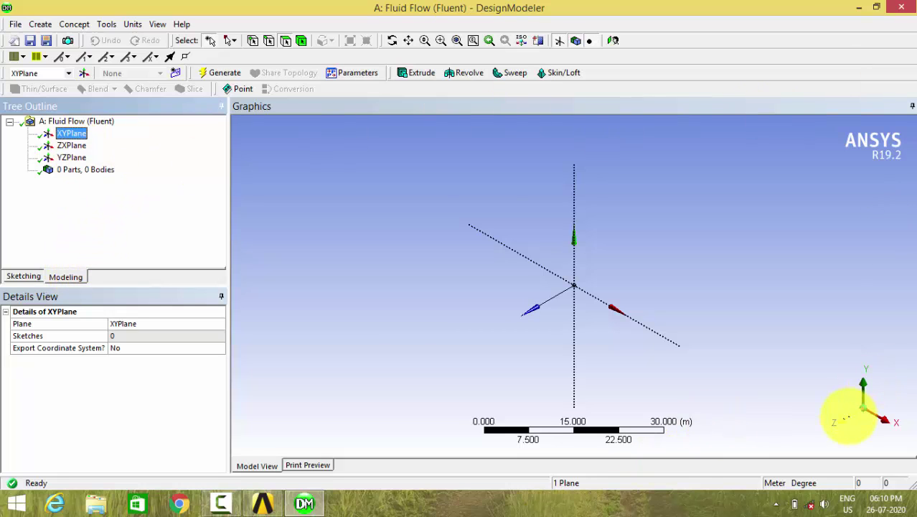
pyautogui.click(849, 418)
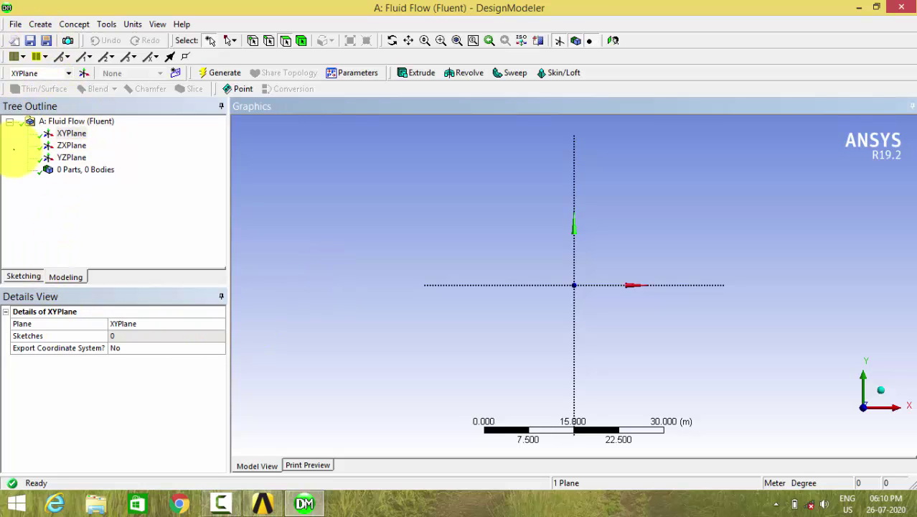
pyautogui.click(24, 277)
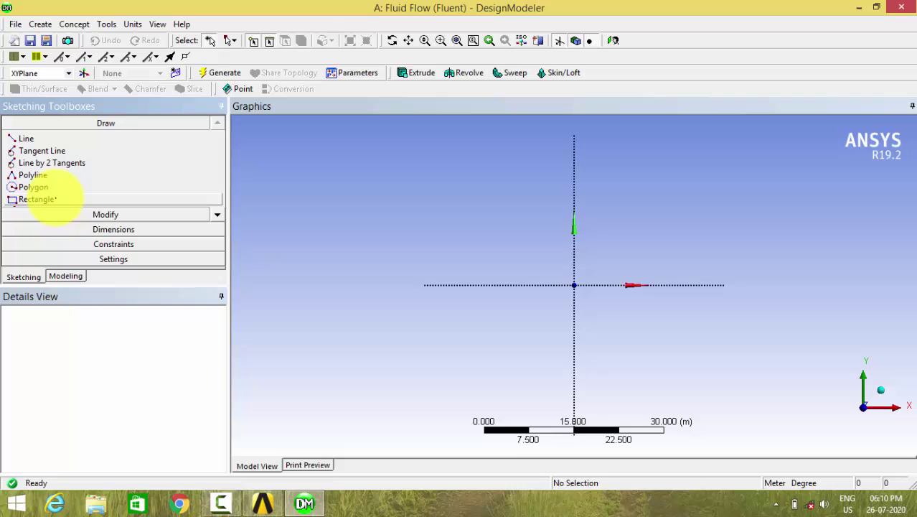
pyautogui.click(36, 199)
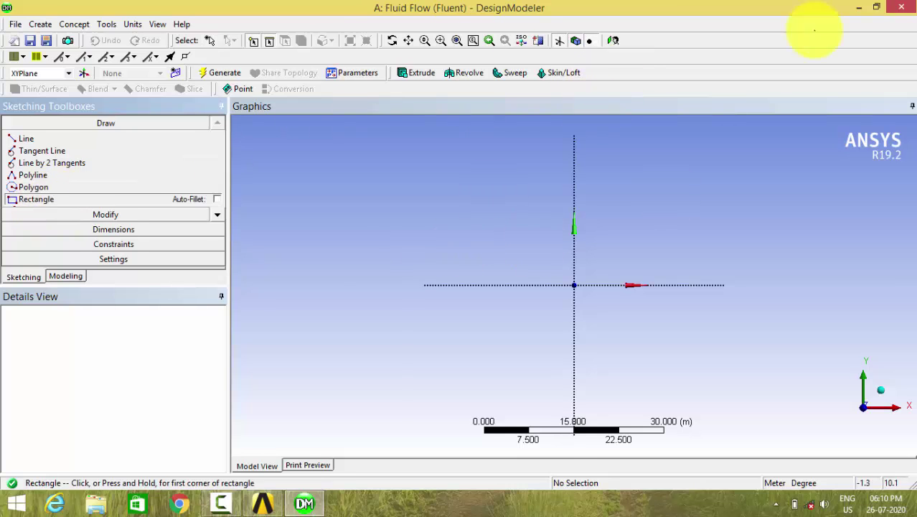
pyautogui.click(574, 285)
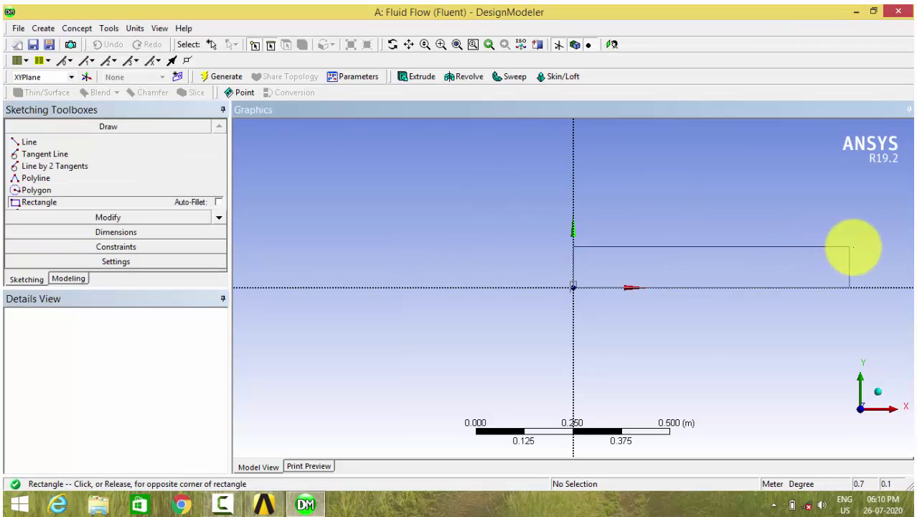
pyautogui.click(854, 247)
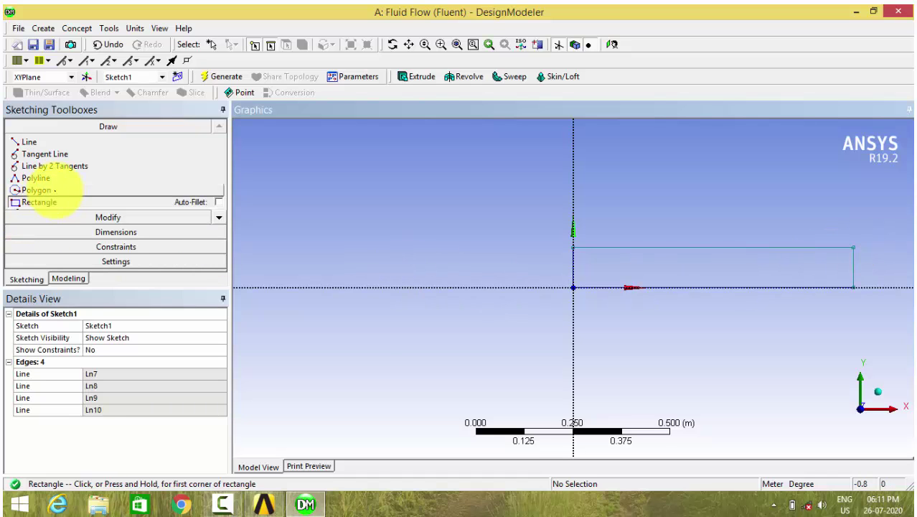
# Dimension the rectangle with H1 = 1 m on the bottom edge and V2 = 0.1 m on the left edge
pyautogui.click(122, 232)
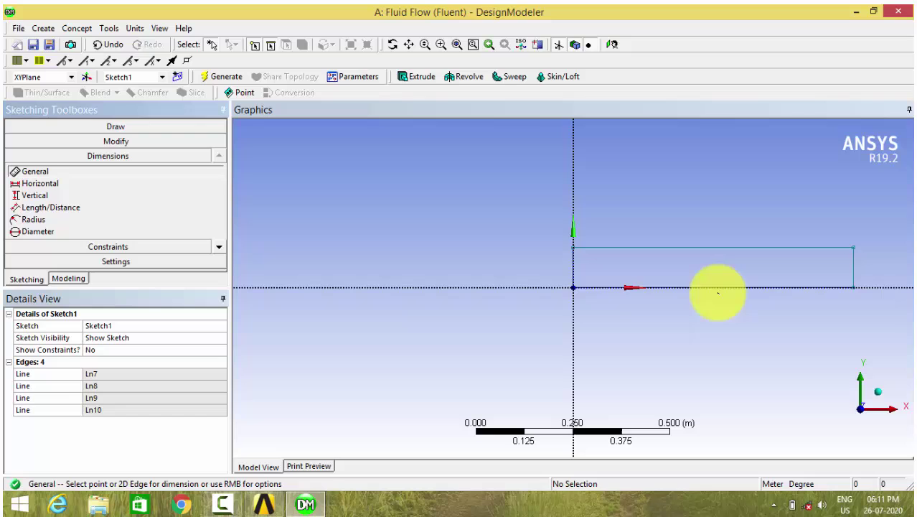
pyautogui.click(706, 287)
pyautogui.click(695, 316)
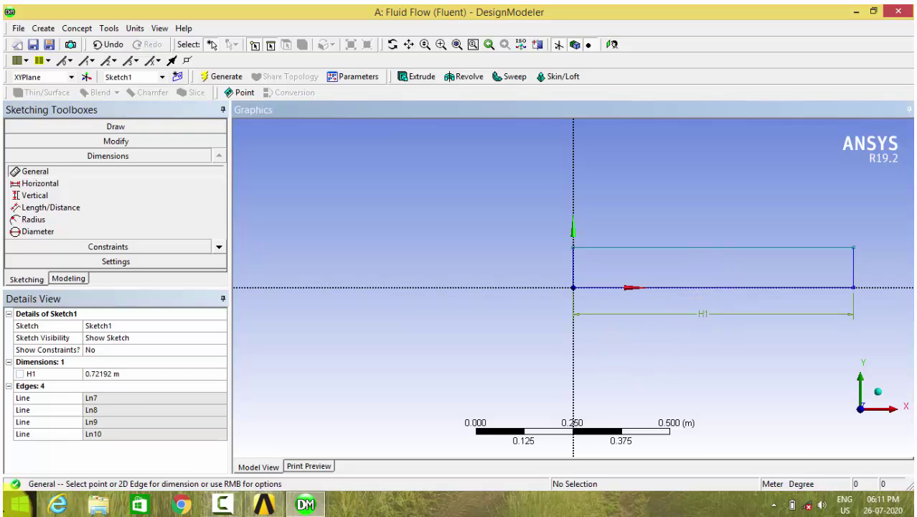
pyautogui.click(115, 373)
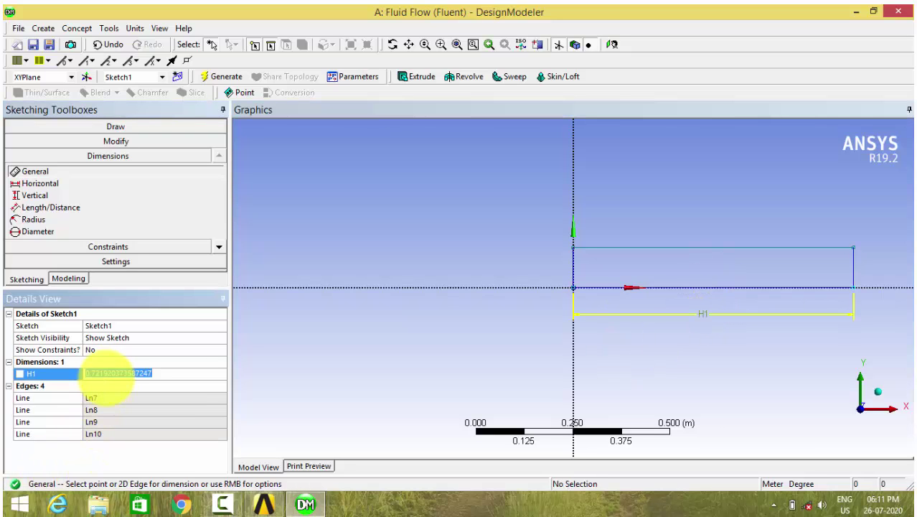
pyautogui.write('1')
pyautogui.press('Return')
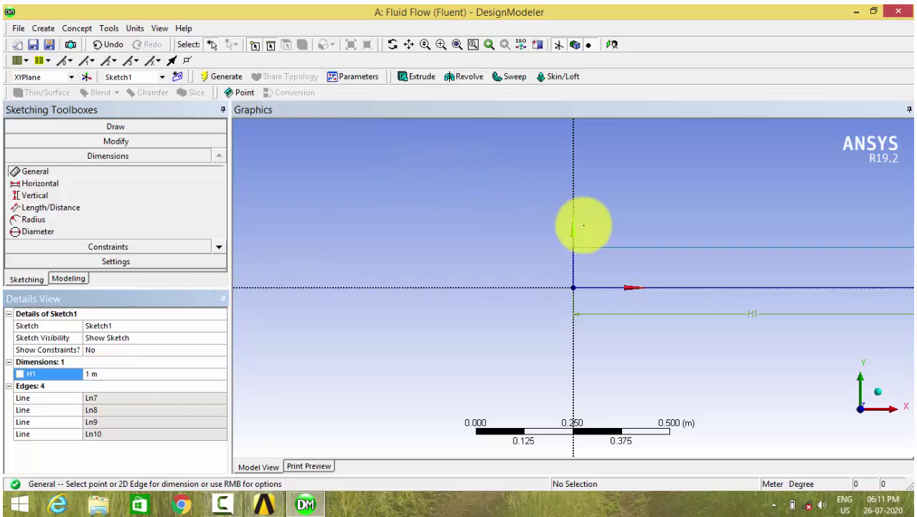
pyautogui.click(575, 264)
pyautogui.click(557, 267)
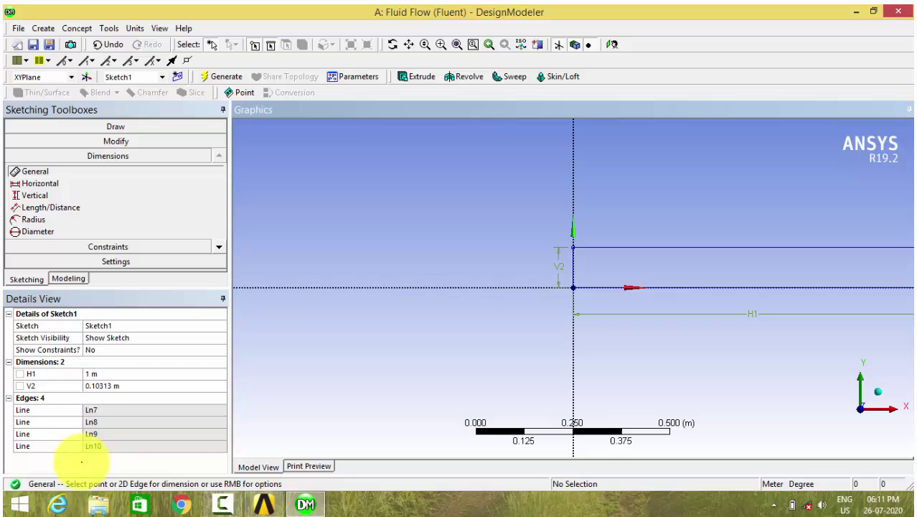
pyautogui.click(106, 385)
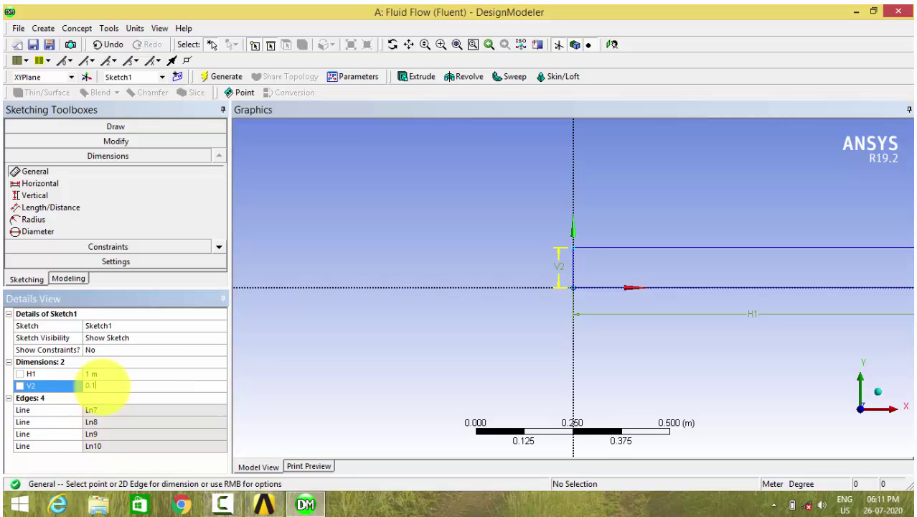
pyautogui.write('0.1')
pyautogui.press('Return')
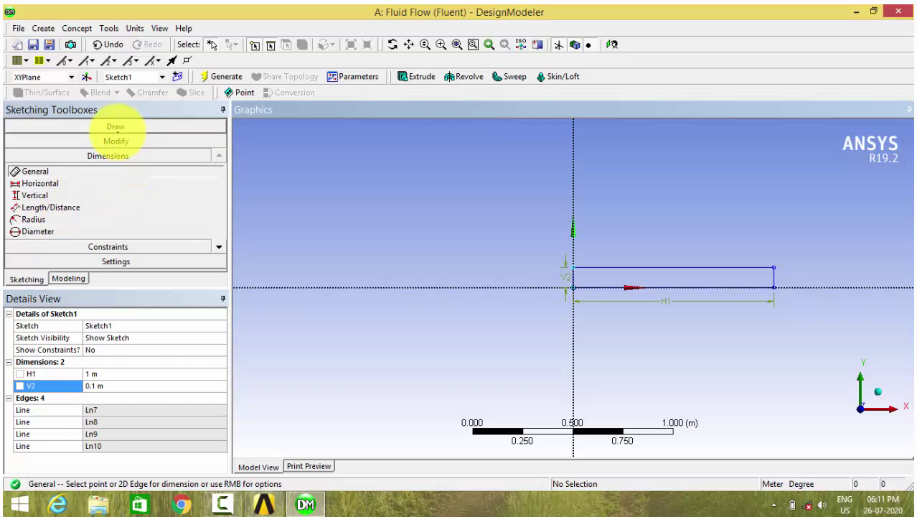
# Draw a small branch rectangle sitting on the pipe's top edge
pyautogui.click(116, 127)
pyautogui.click(80, 200)
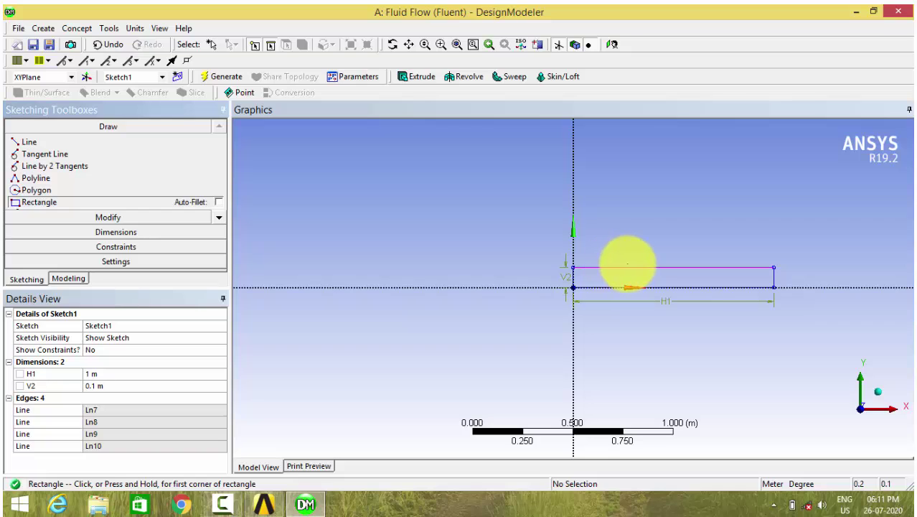
pyautogui.click(626, 268)
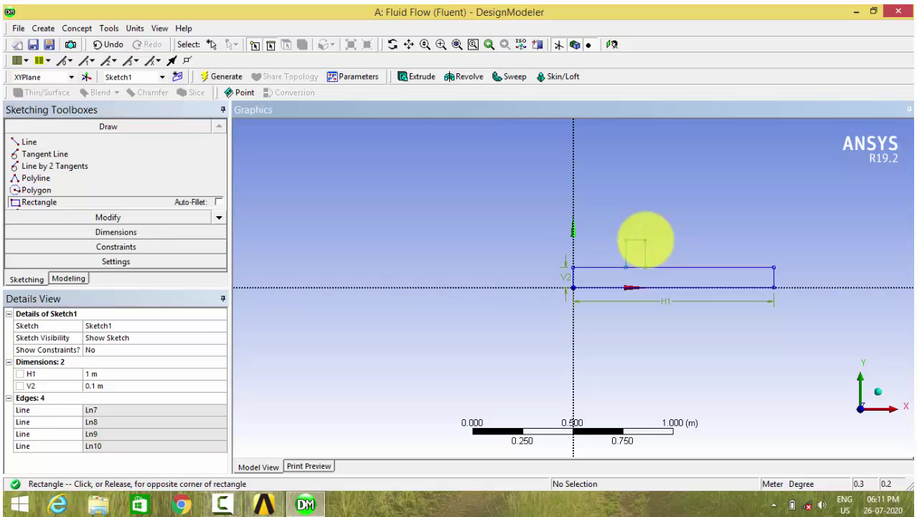
pyautogui.click(645, 241)
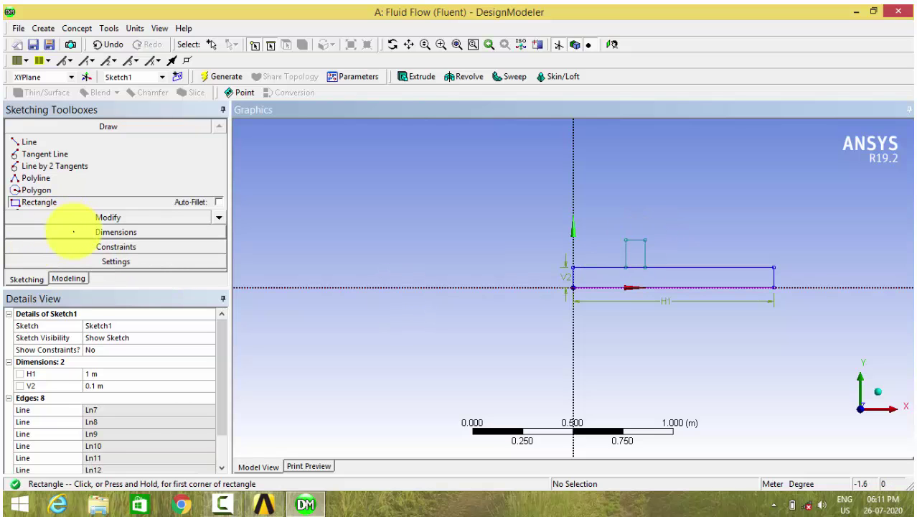
# Dimension the branch: offset L3 = 0.3 m, width H4 = 0.1 m, height V5 = 0.15 m
pyautogui.click(73, 231)
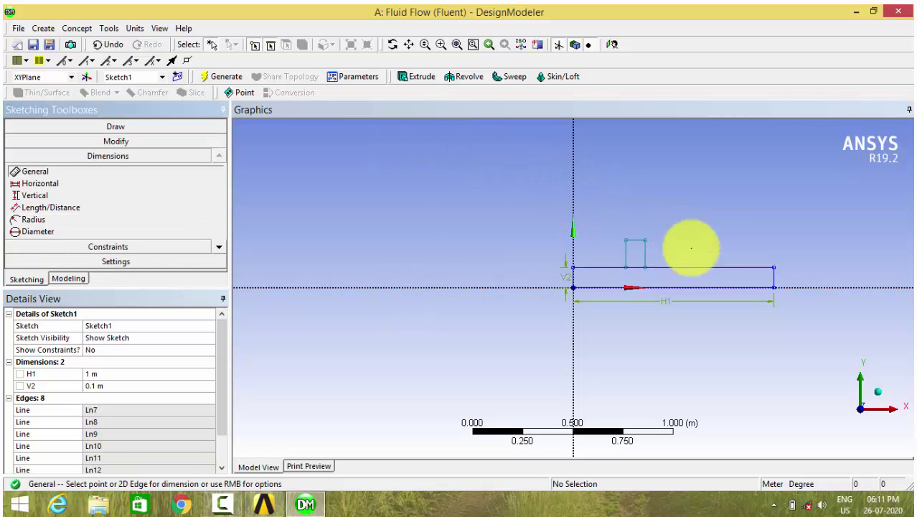
pyautogui.click(626, 268)
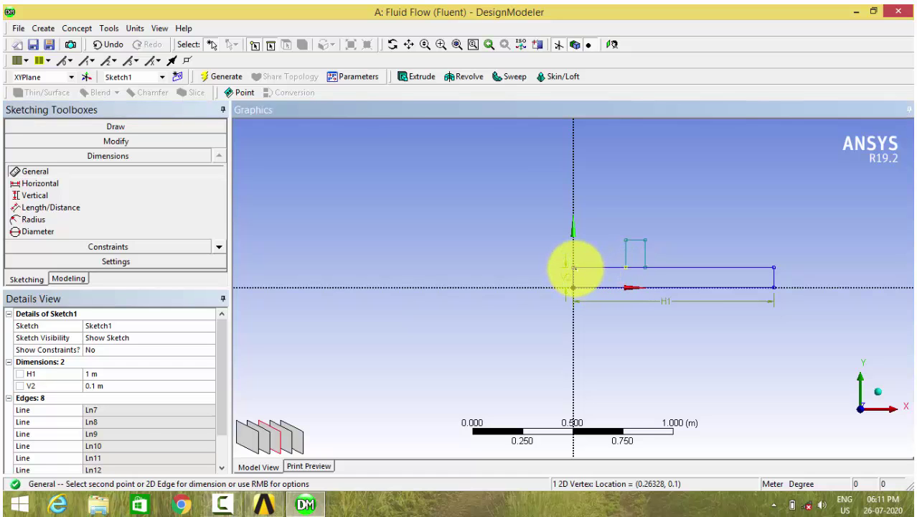
pyautogui.click(575, 268)
pyautogui.click(594, 249)
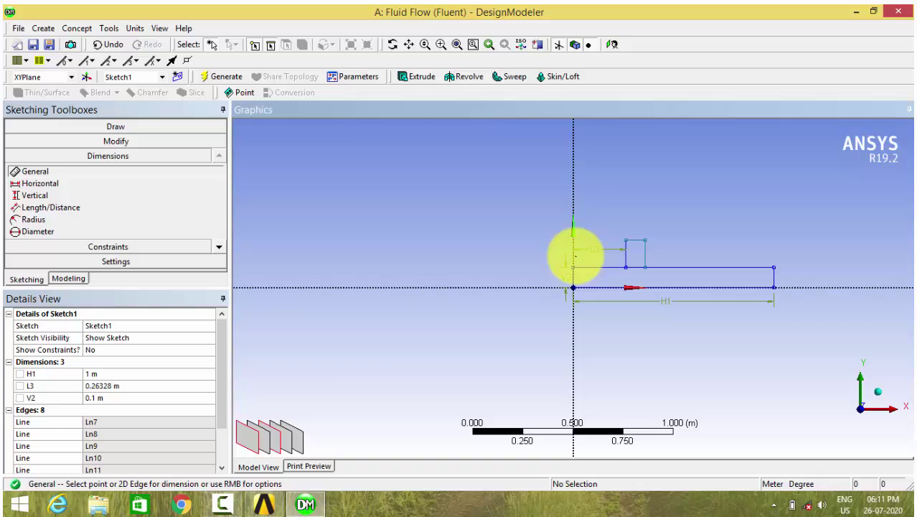
pyautogui.click(119, 386)
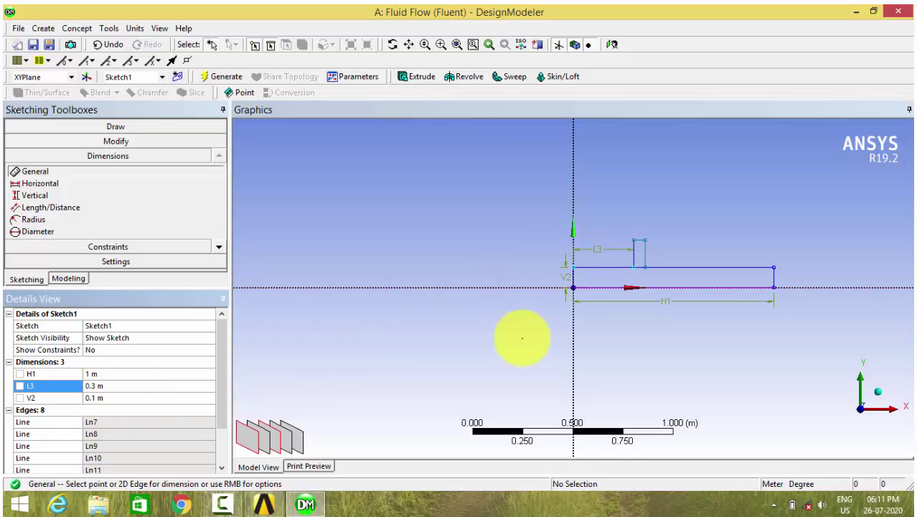
pyautogui.click(639, 243)
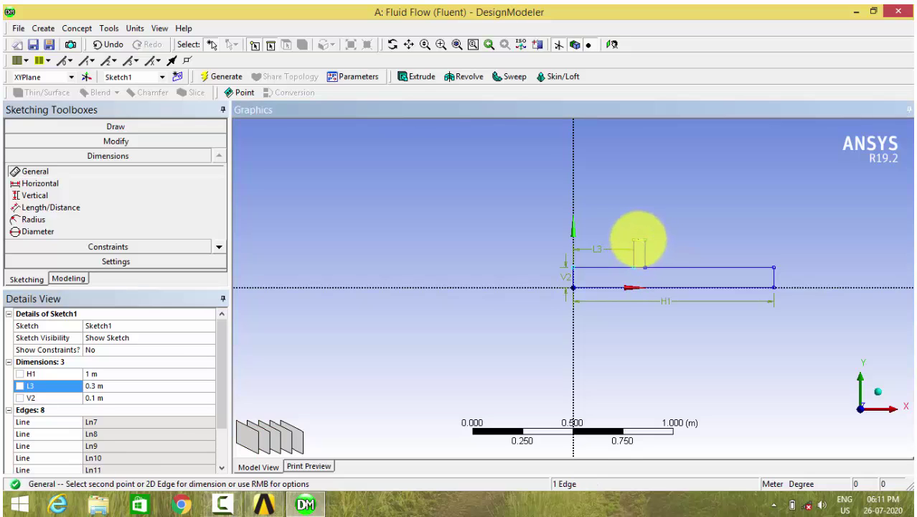
pyautogui.click(636, 234)
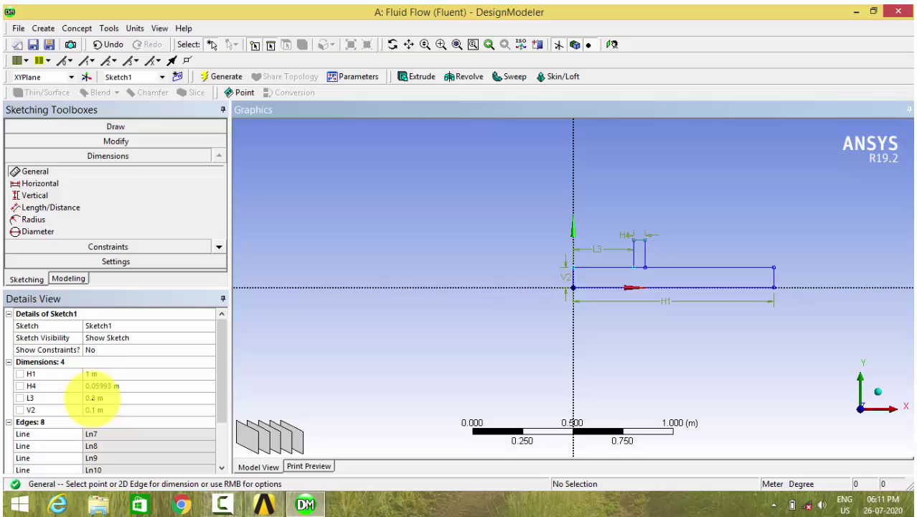
pyautogui.click(105, 386)
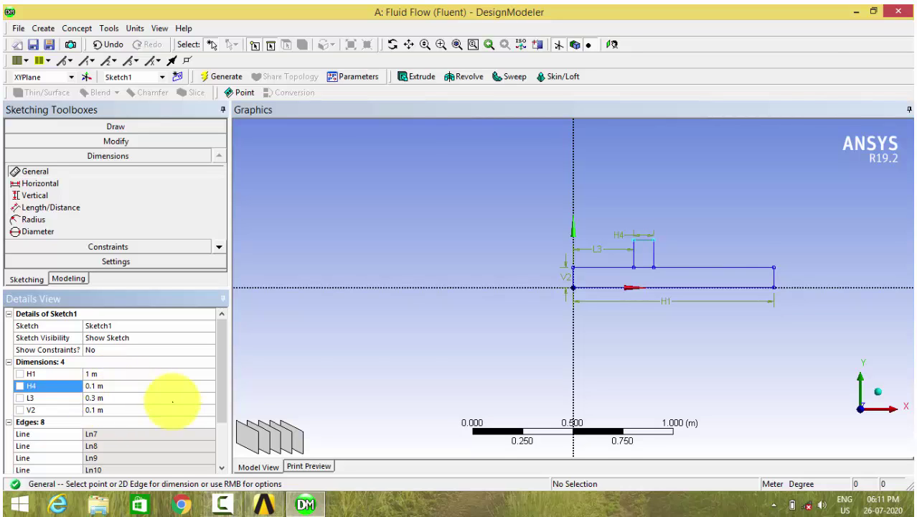
pyautogui.click(653, 251)
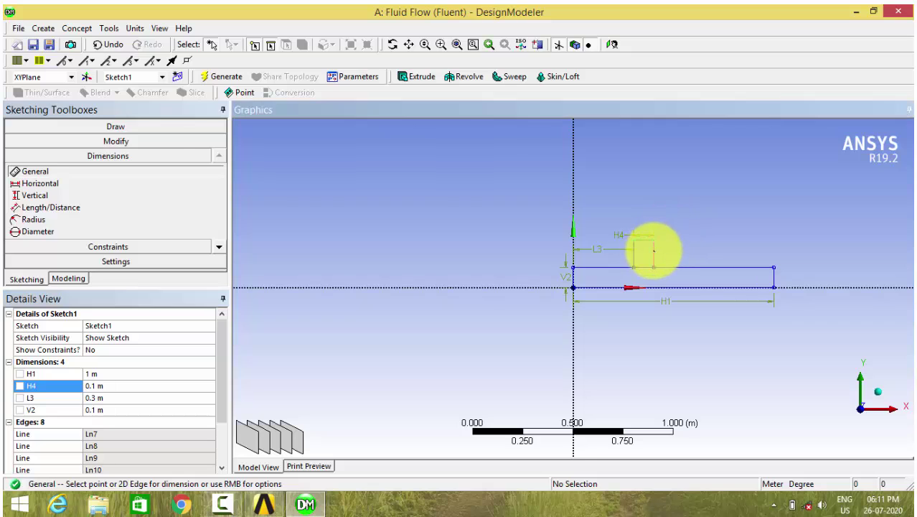
pyautogui.click(668, 242)
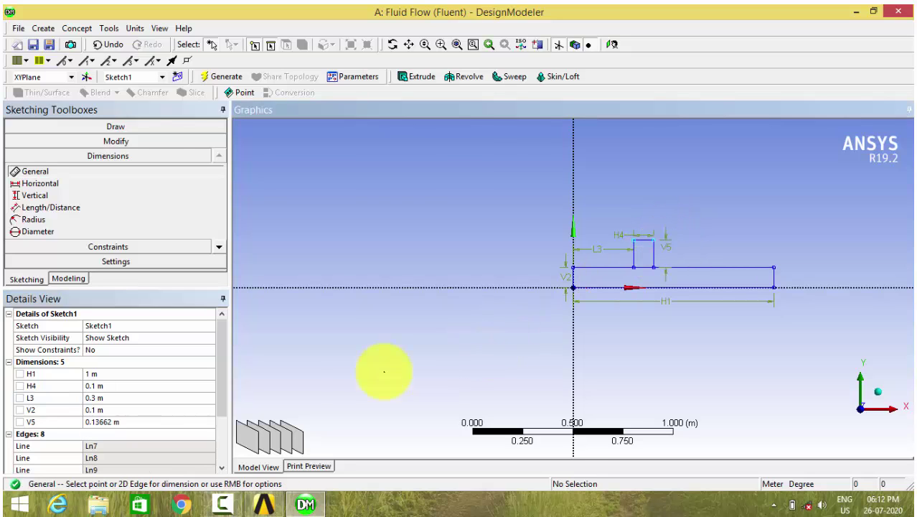
pyautogui.click(115, 423)
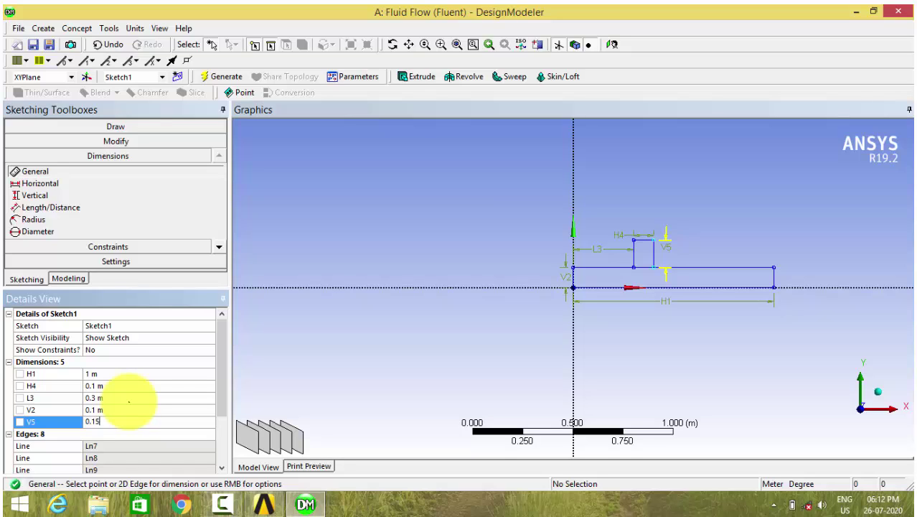
pyautogui.press('Return')
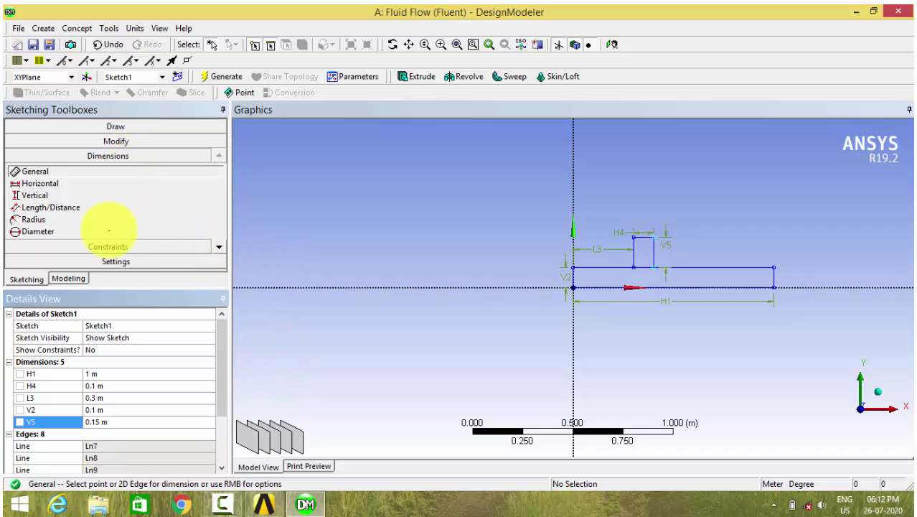
pyautogui.click(107, 246)
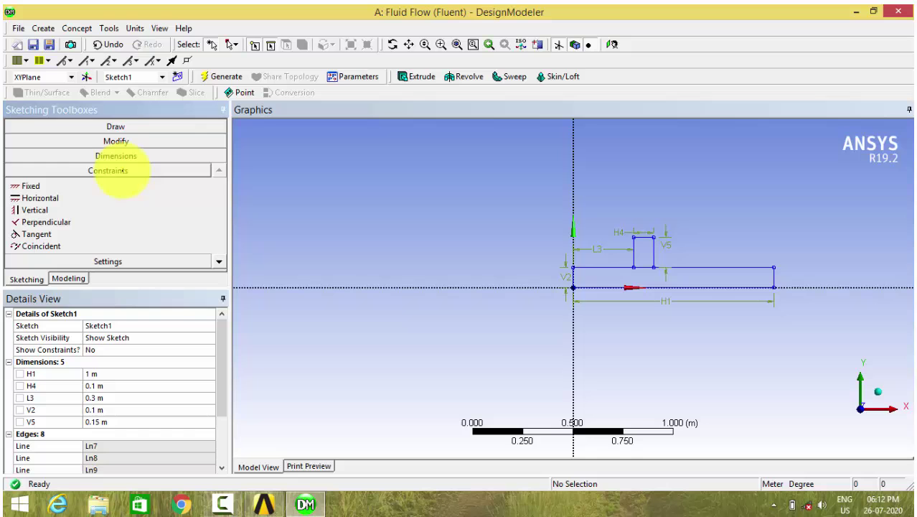
# Trim away the branch rectangle's bottom edge with the Modify > Trim tool
pyautogui.click(127, 140)
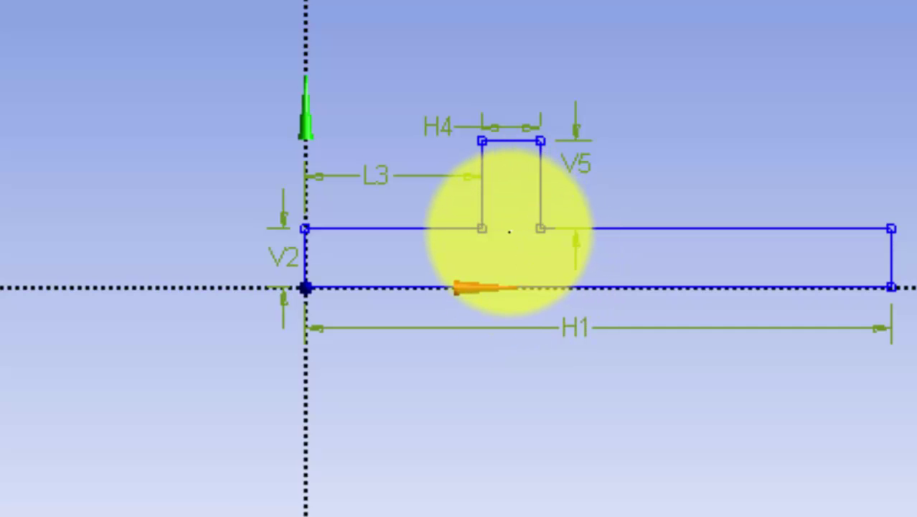
pyautogui.click(509, 232)
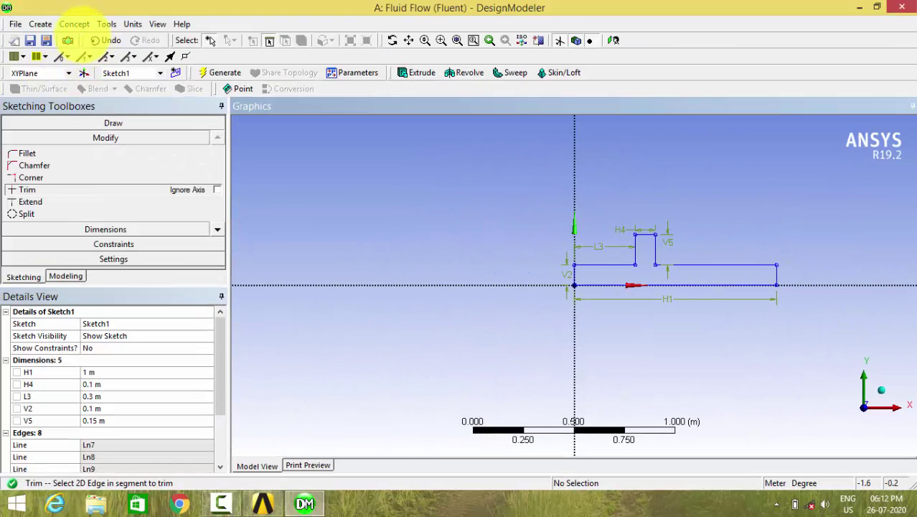
# Create and generate a surface body from Sketch1 using Concept > Surfaces From Sketches
pyautogui.click(75, 24)
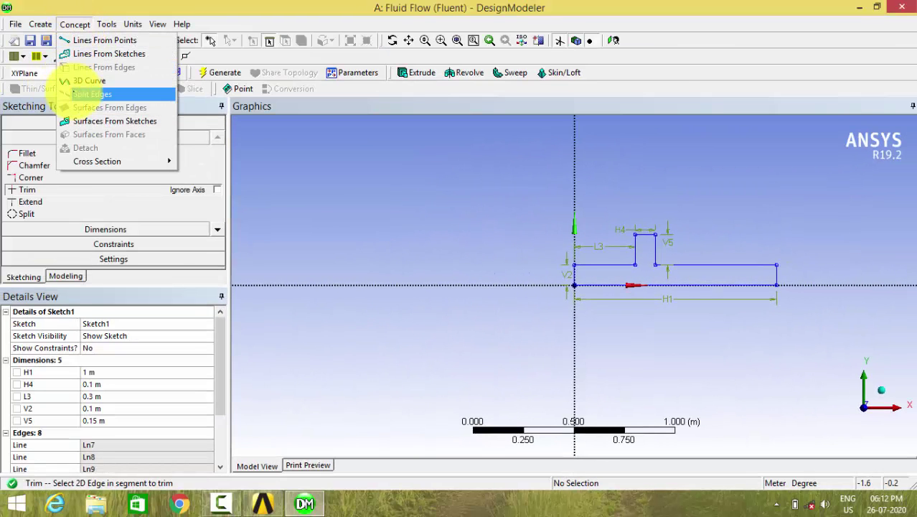
pyautogui.click(114, 121)
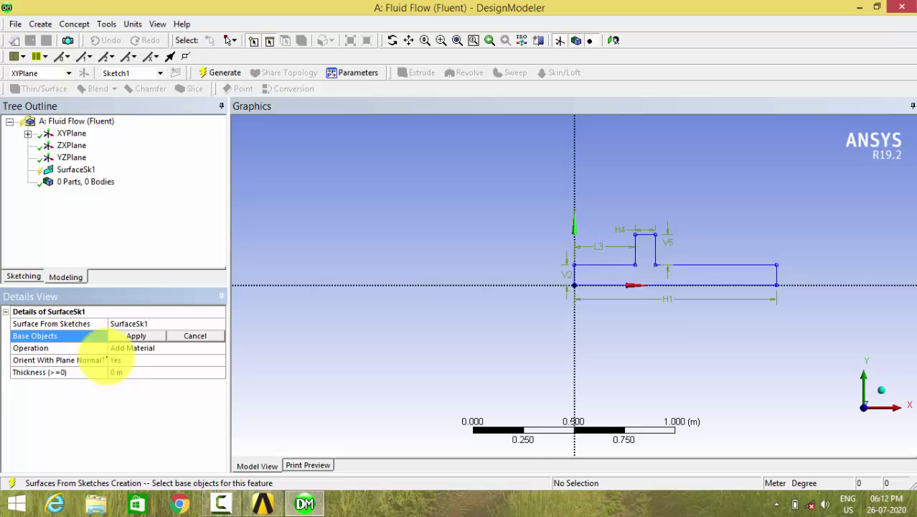
pyautogui.click(135, 336)
pyautogui.click(133, 336)
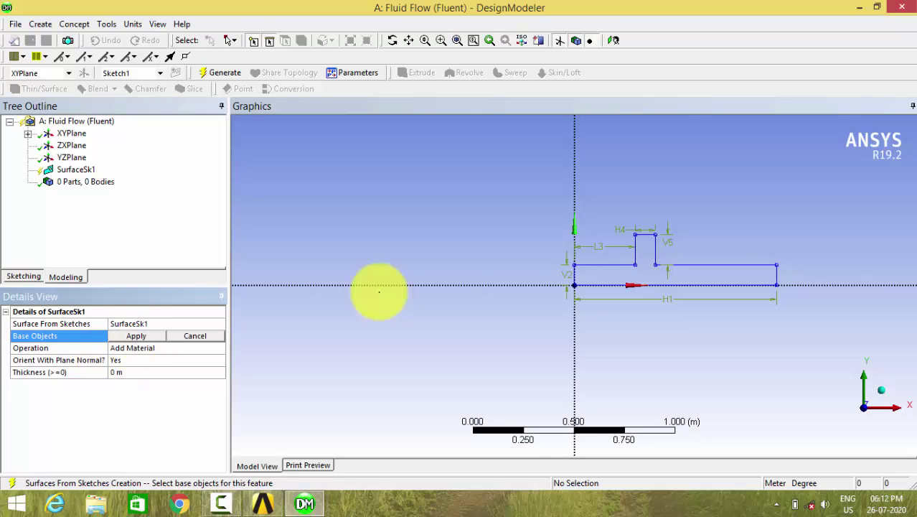
pyautogui.click(636, 259)
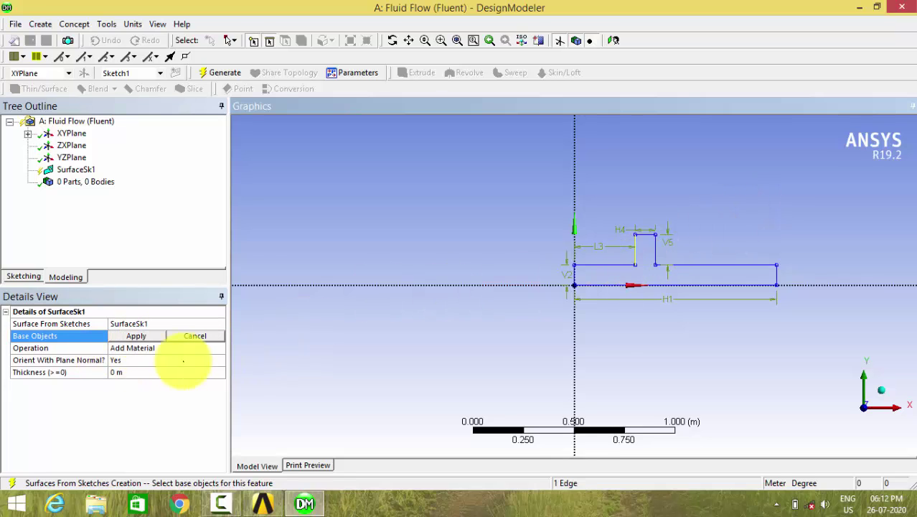
pyautogui.click(137, 336)
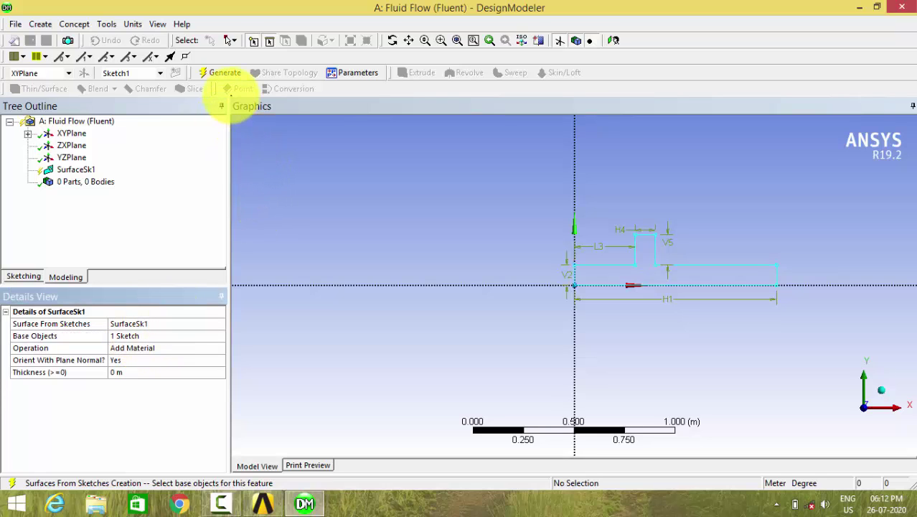
pyautogui.click(214, 72)
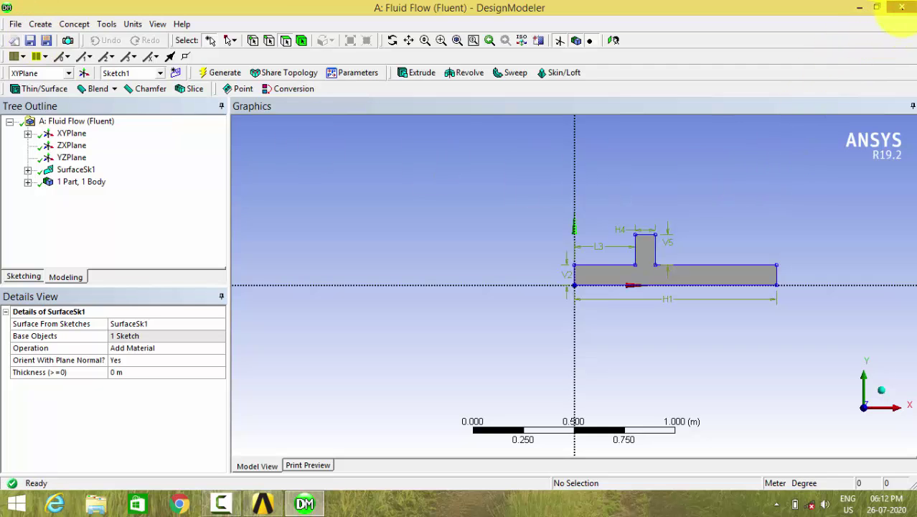
# Close DesignModeler and open the Mesh cell in ANSYS Meshing
pyautogui.click(902, 8)
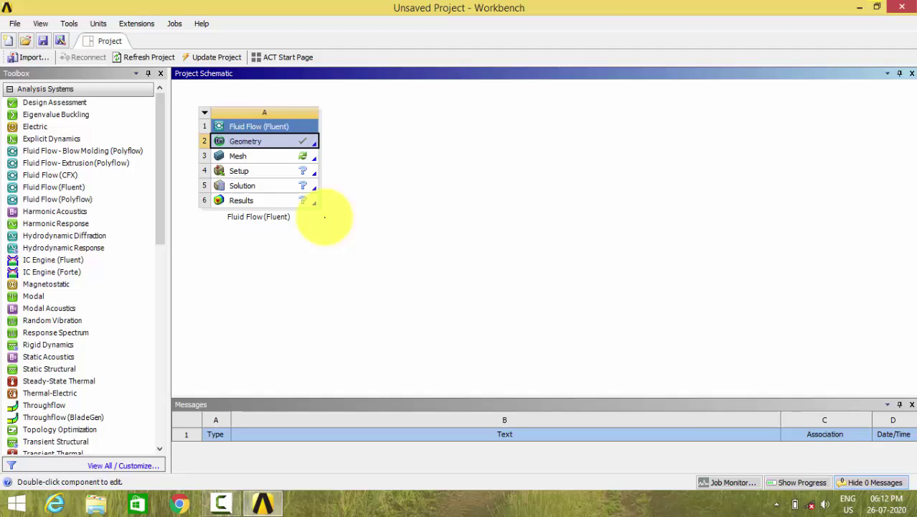
pyautogui.click(278, 156)
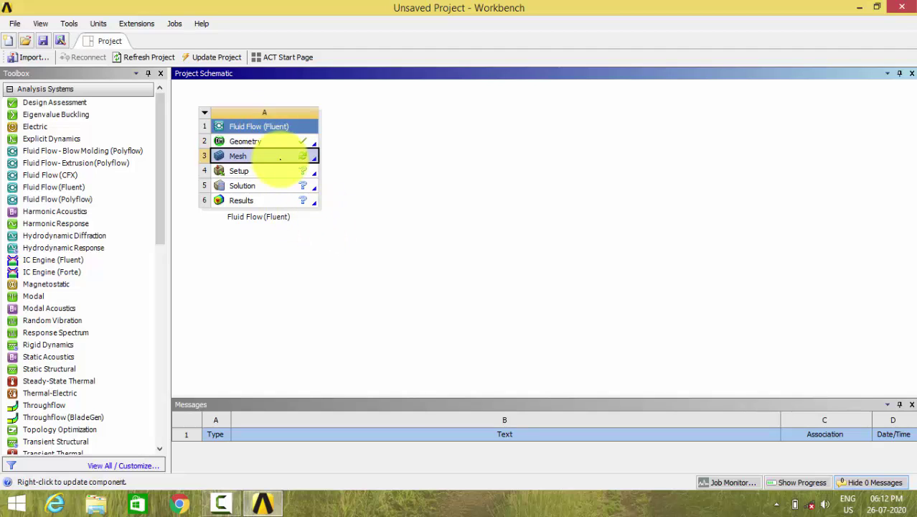
pyautogui.doubleClick(280, 160)
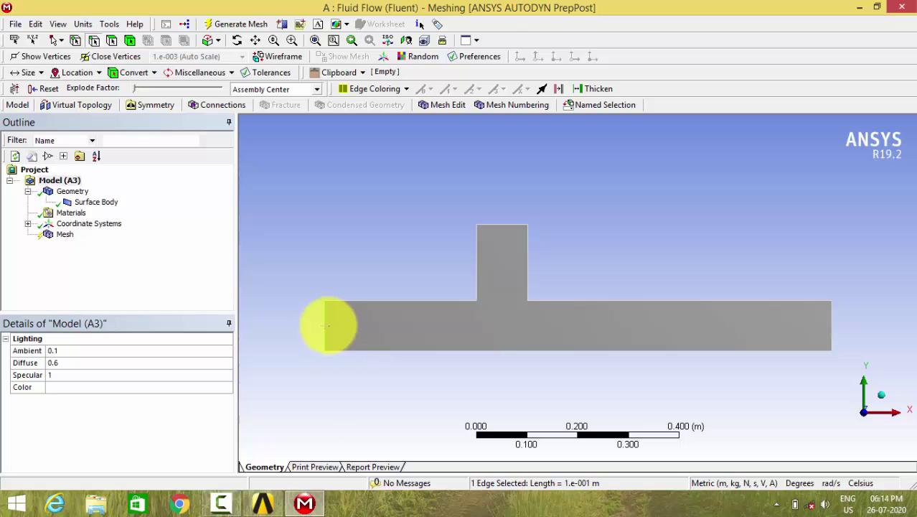
# Create a named selection from the pipe's selected left end edge
pyautogui.rightClick(328, 326)
pyautogui.click(375, 273)
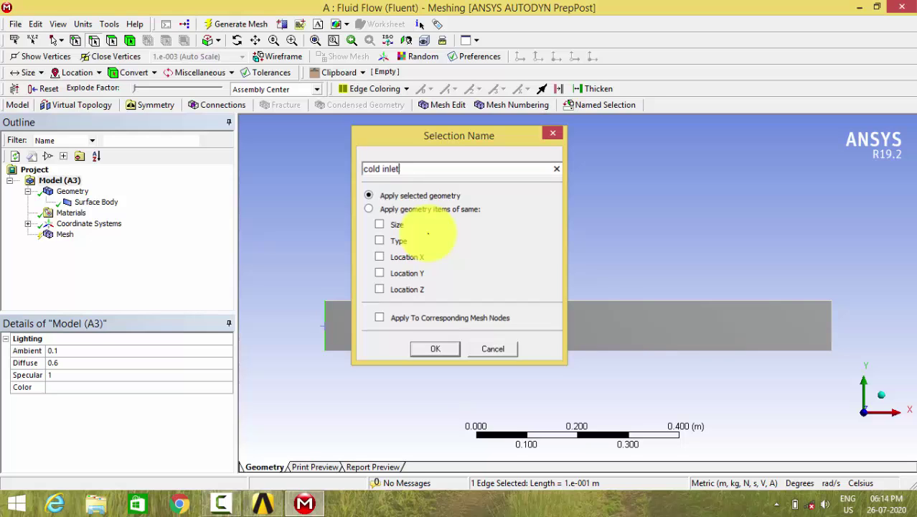
# Name the edges 'cold inlet' (left end), 'hot inlet' (branch top) and 'outlet' (right end)
pyautogui.press('Return')
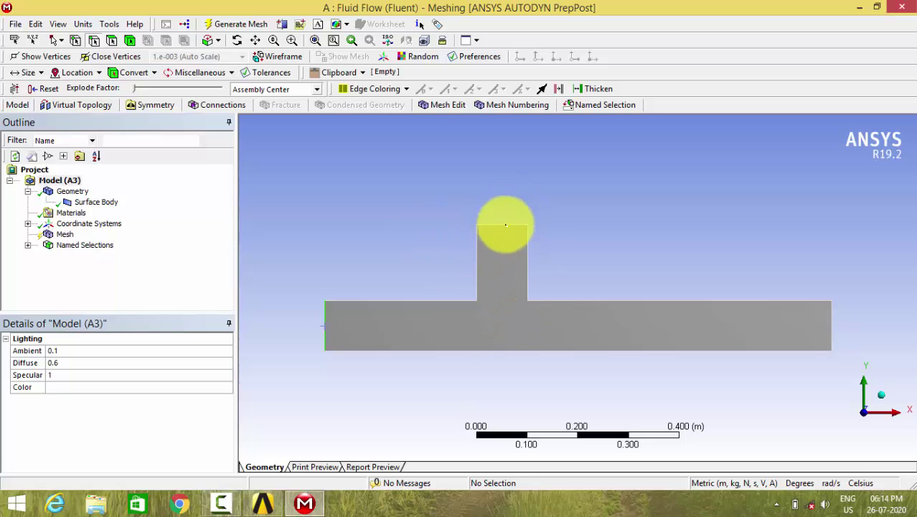
pyautogui.rightClick(502, 226)
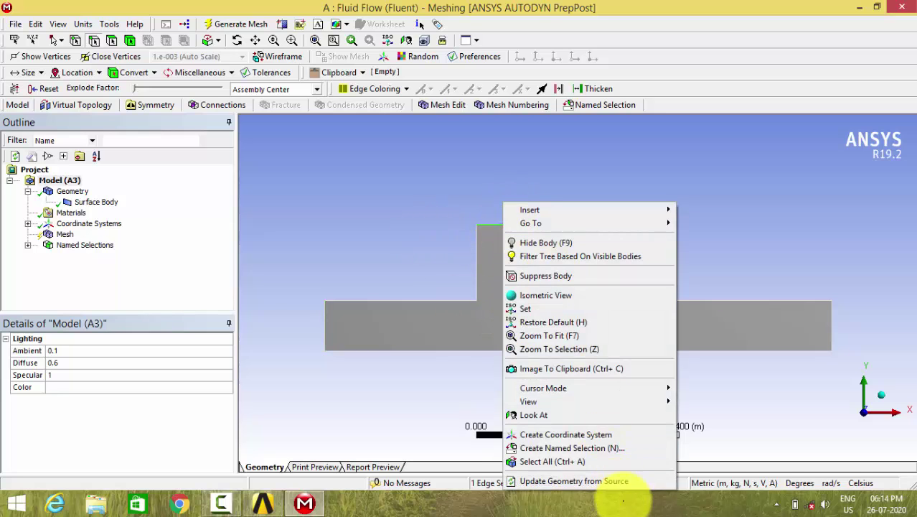
pyautogui.click(577, 447)
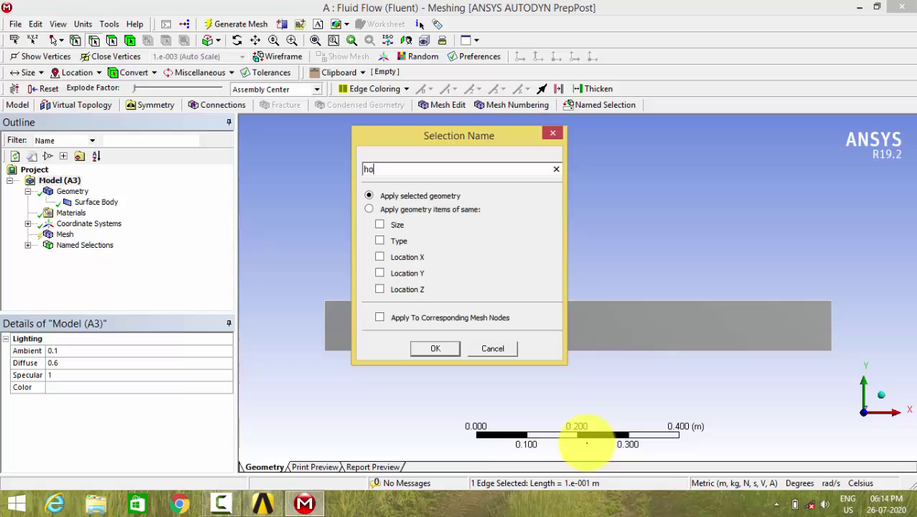
pyautogui.write('hot inlet')
pyautogui.press('Return')
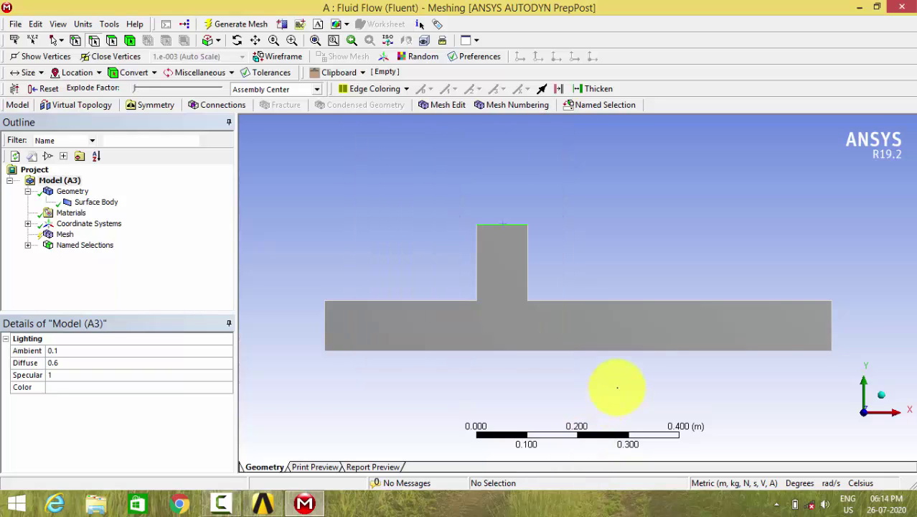
pyautogui.rightClick(833, 327)
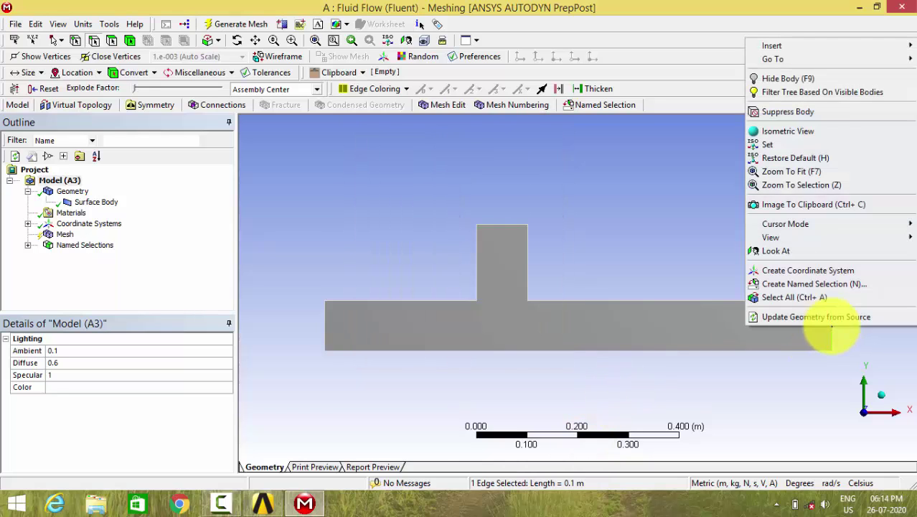
pyautogui.click(813, 284)
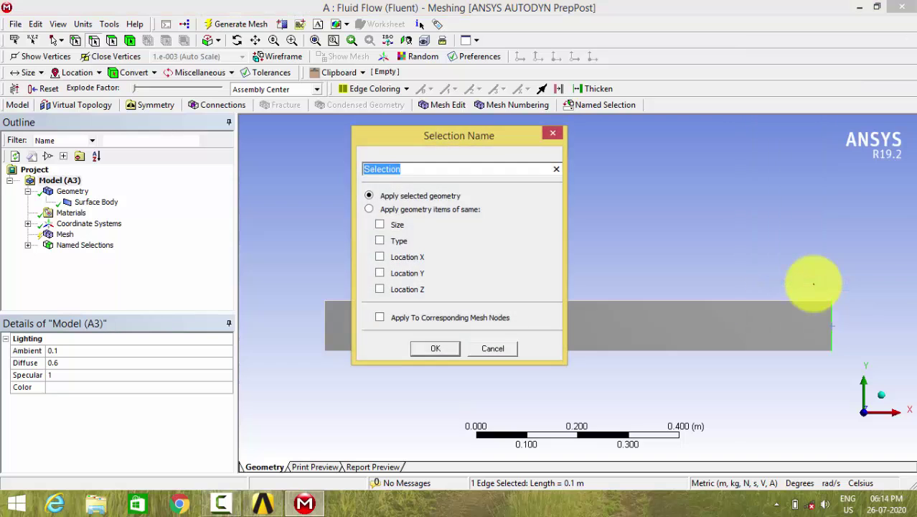
pyautogui.write('outlet')
pyautogui.press('Return')
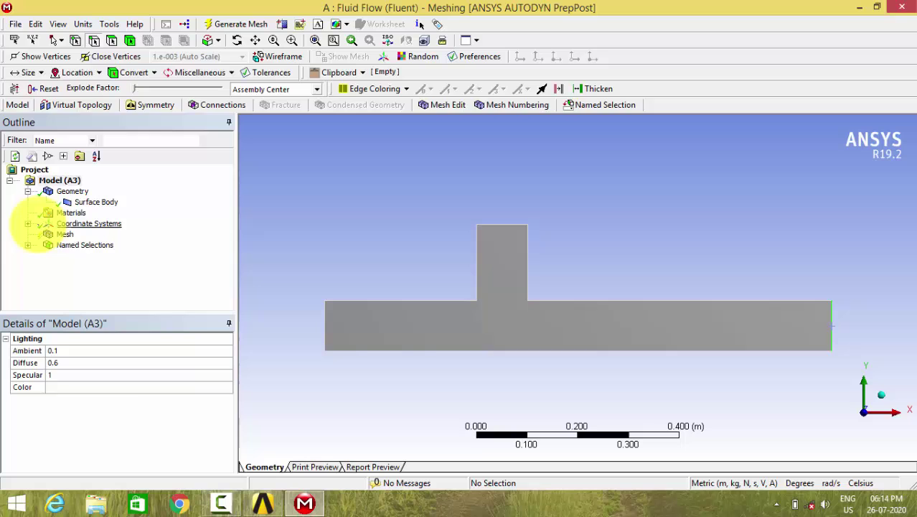
# Change the default element size in the Mesh details and regenerate the mesh
pyautogui.click(63, 234)
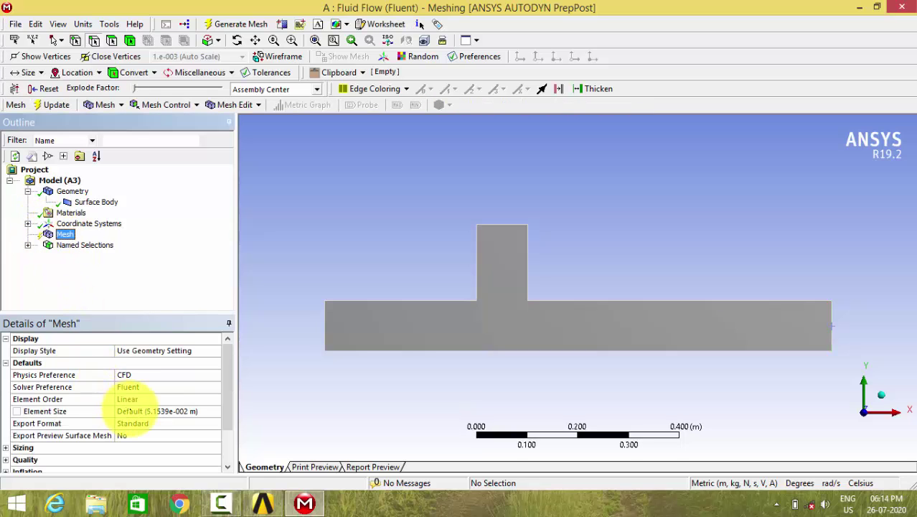
pyautogui.click(151, 411)
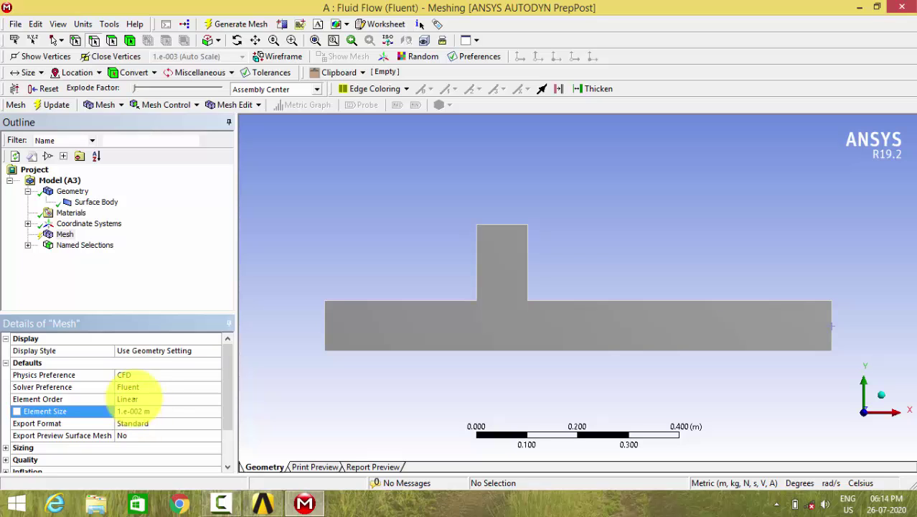
pyautogui.click(56, 104)
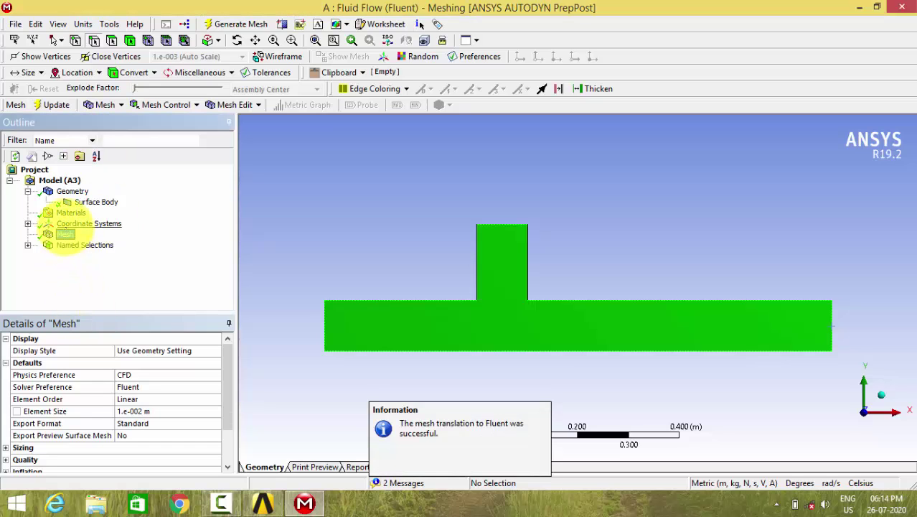
# Display the T-junction mesh grid, then close Meshing to return to Workbench
pyautogui.click(72, 223)
pyautogui.click(64, 234)
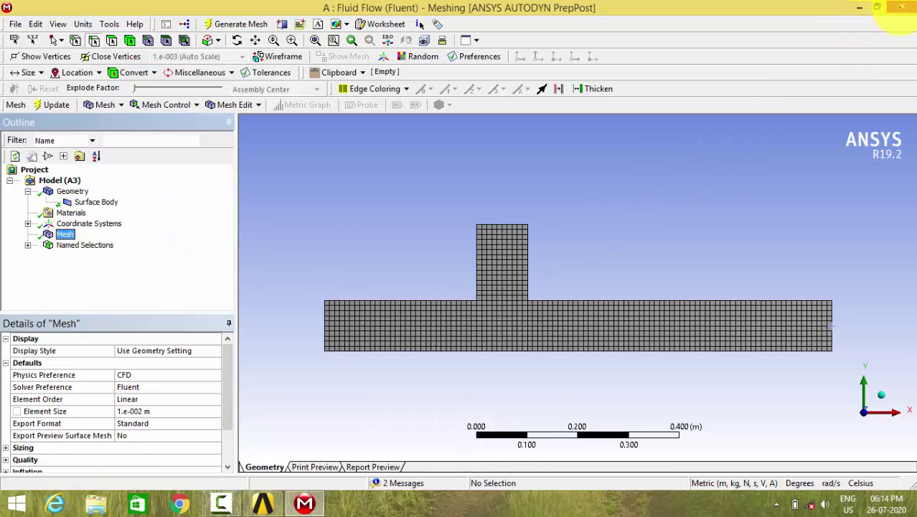
pyautogui.click(902, 7)
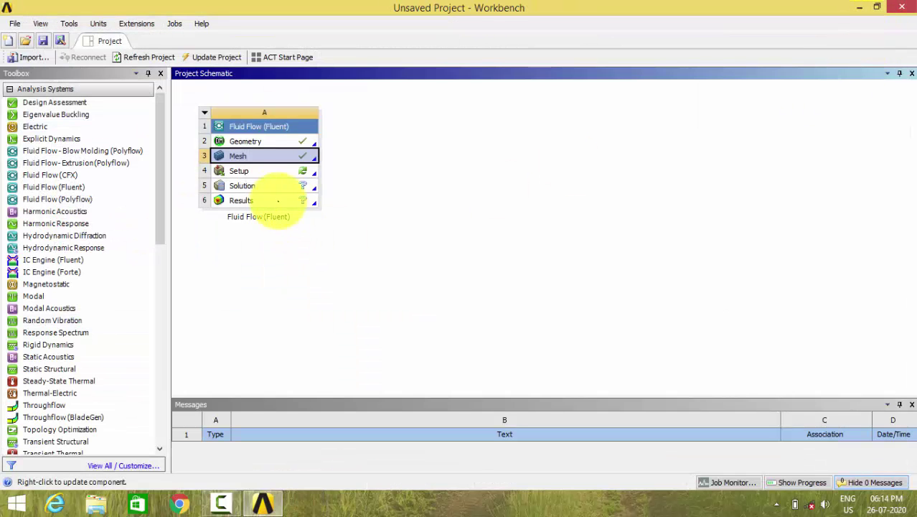
# Launch Fluent from the Fluid Flow system's Setup as a 2D serial session
pyautogui.doubleClick(257, 171)
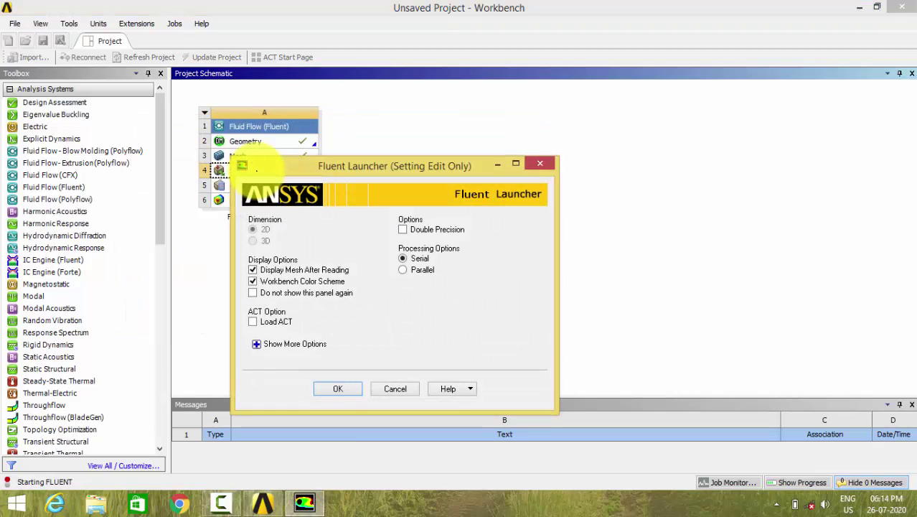
pyautogui.click(337, 388)
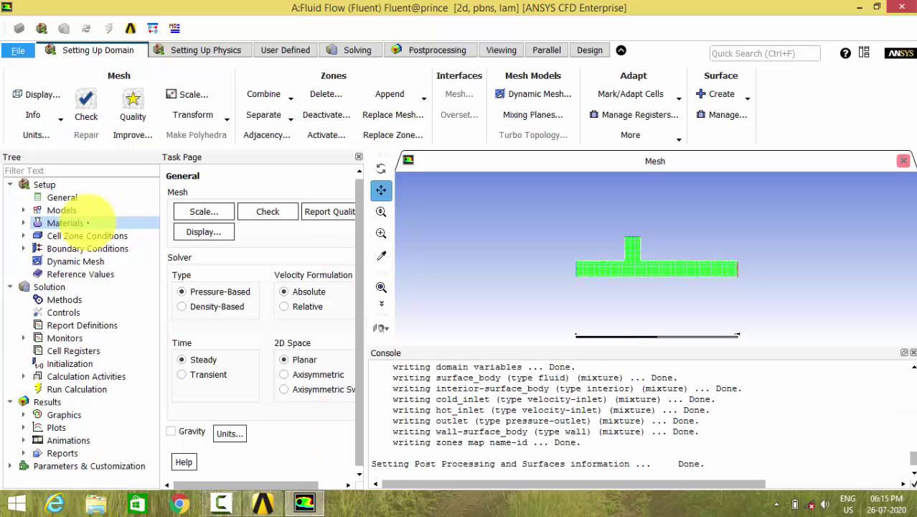
# Turn on the energy equation in the Models settings
pyautogui.click(85, 197)
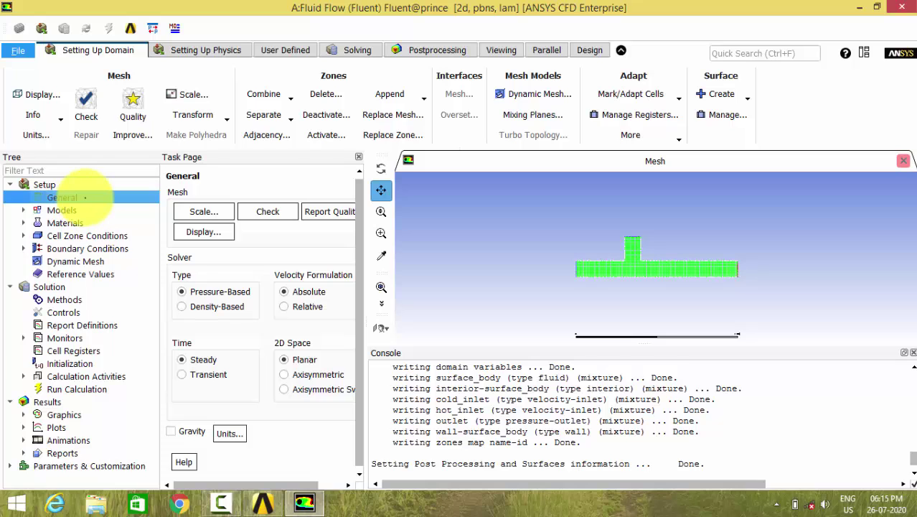
pyautogui.doubleClick(62, 210)
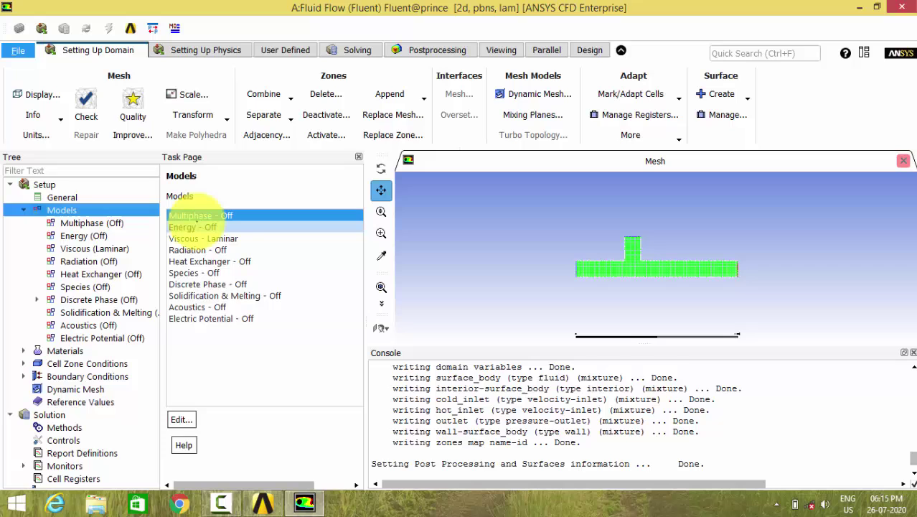
pyautogui.doubleClick(192, 226)
pyautogui.click(454, 251)
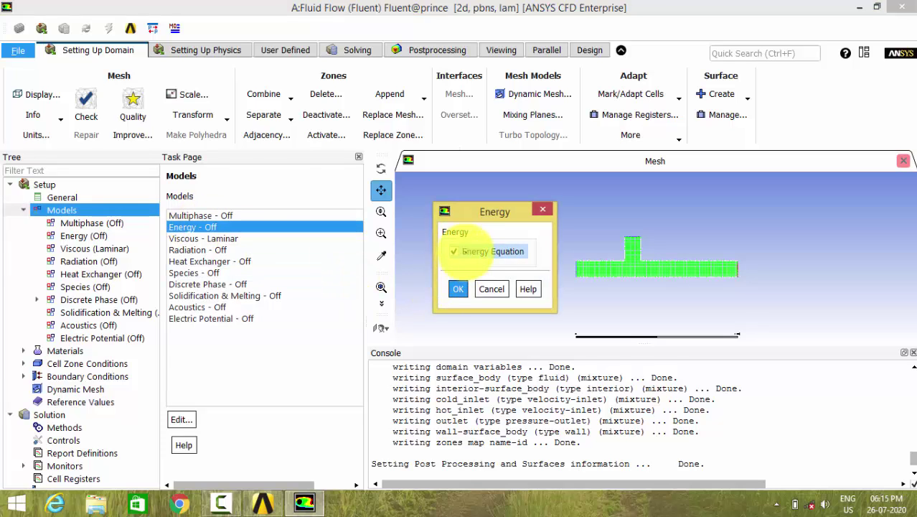
pyautogui.click(458, 289)
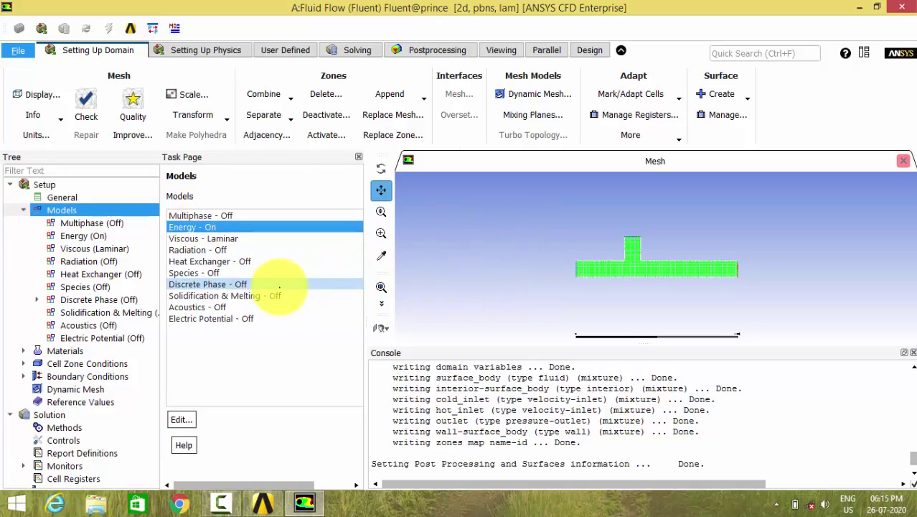
# Switch the viscous model to standard k-epsilon
pyautogui.click(89, 248)
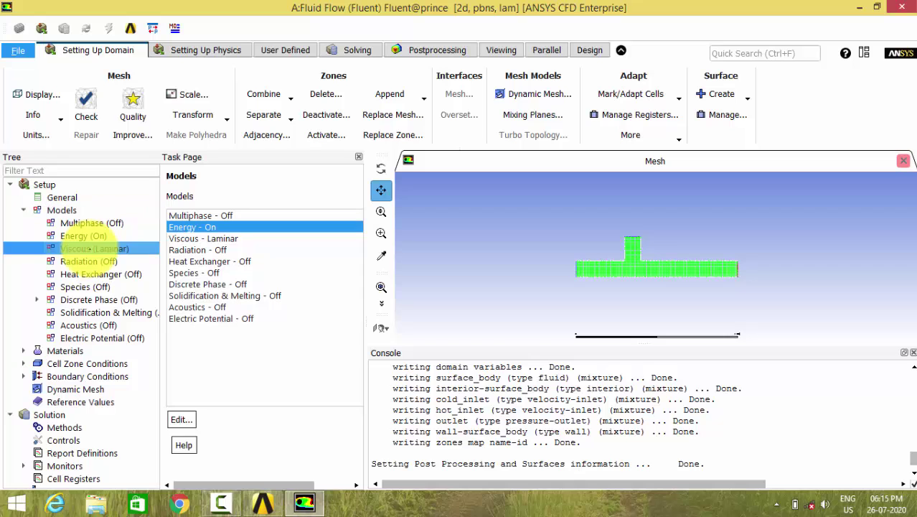
pyautogui.doubleClick(89, 248)
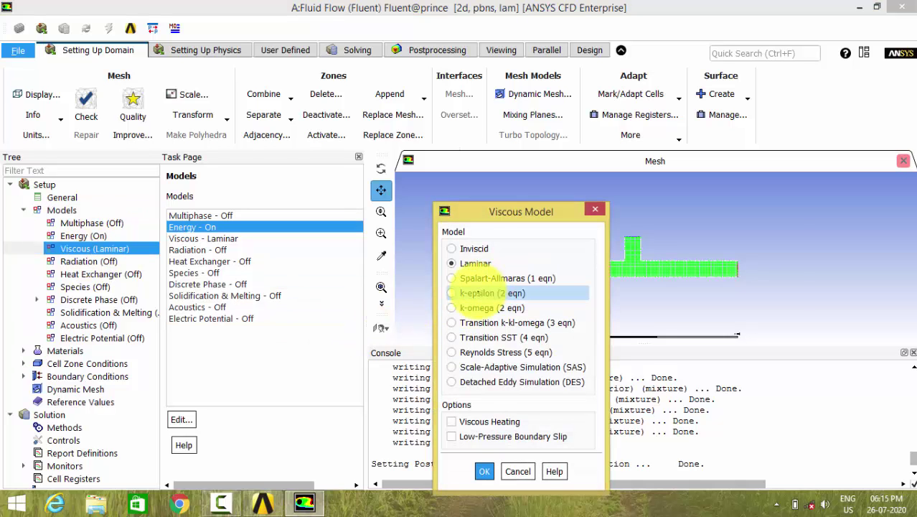
pyautogui.click(451, 292)
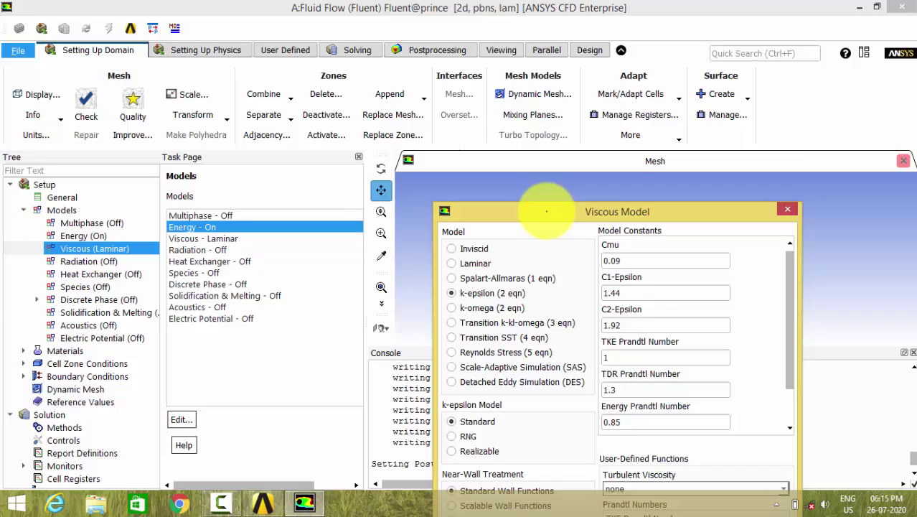
pyautogui.moveTo(547, 211); pyautogui.dragTo(496, 17)
pyautogui.click(529, 483)
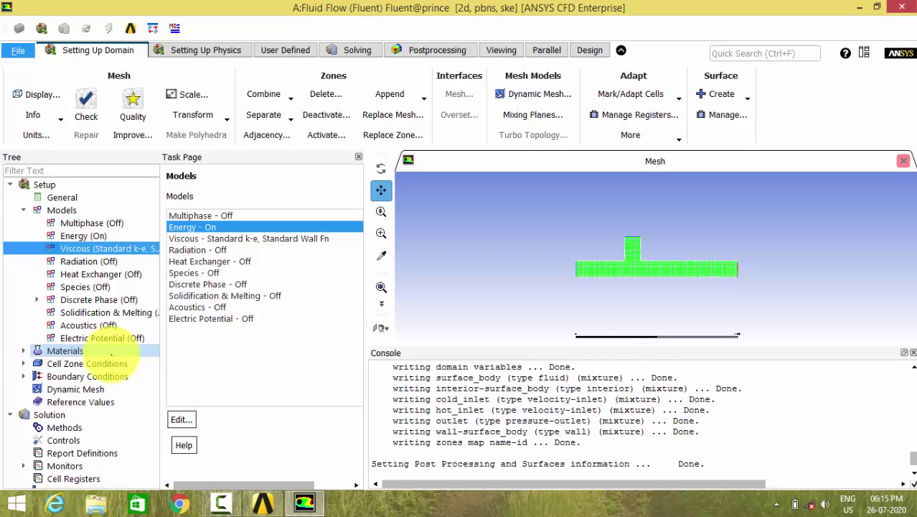
# Open the air fluid material in the Create/Edit Materials panel
pyautogui.click(104, 350)
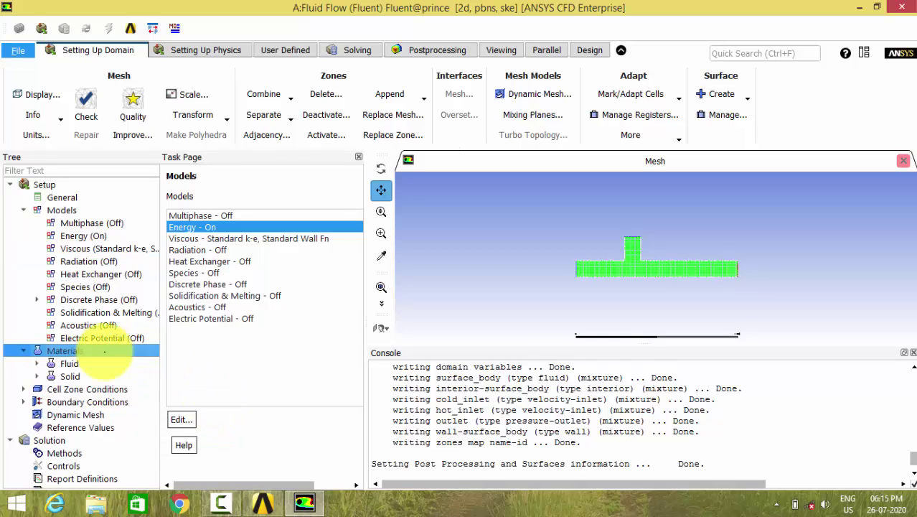
pyautogui.doubleClick(96, 364)
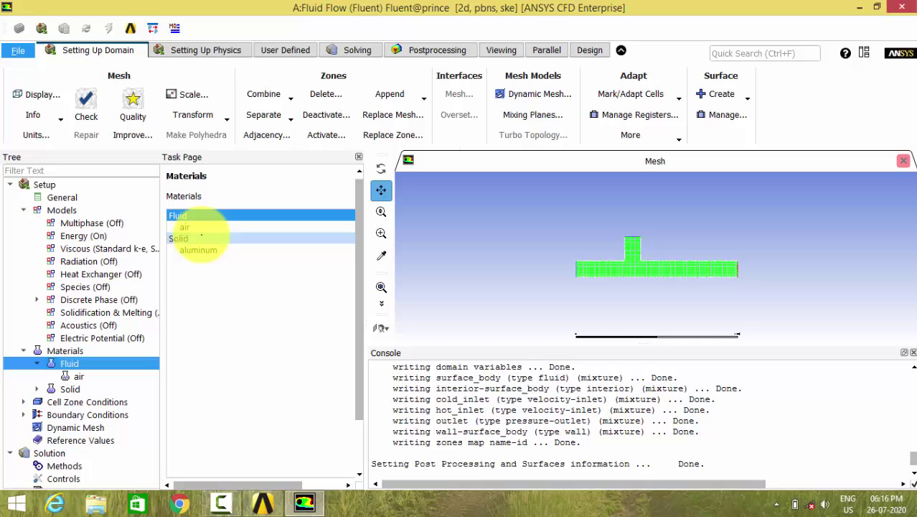
pyautogui.click(201, 226)
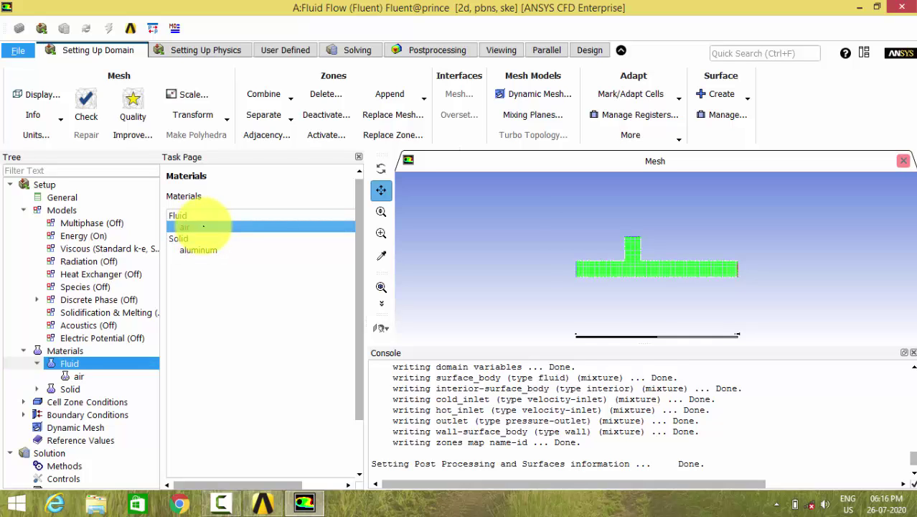
pyautogui.doubleClick(203, 227)
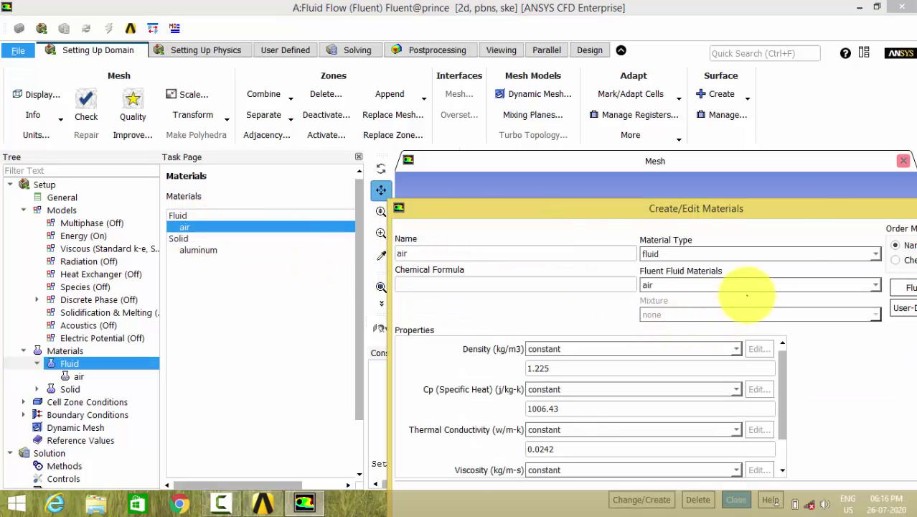
pyautogui.click(768, 188)
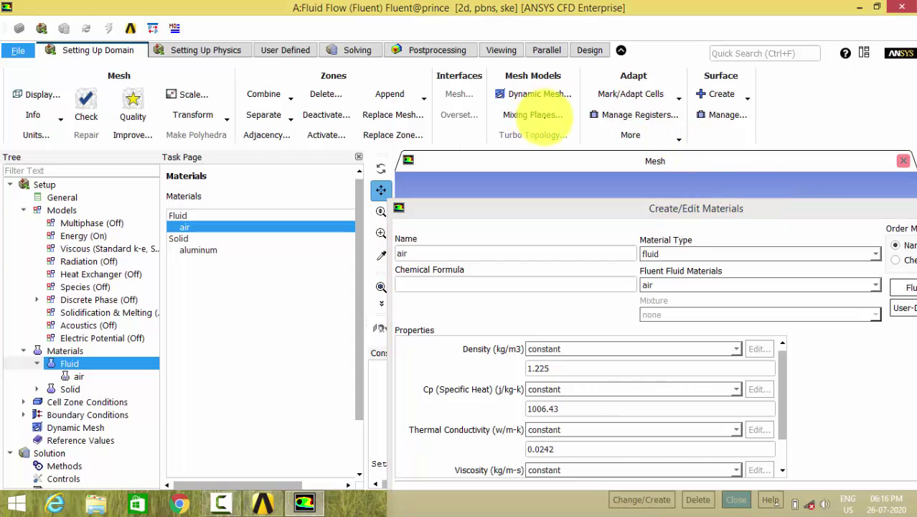
pyautogui.moveTo(593, 207); pyautogui.dragTo(447, 102)
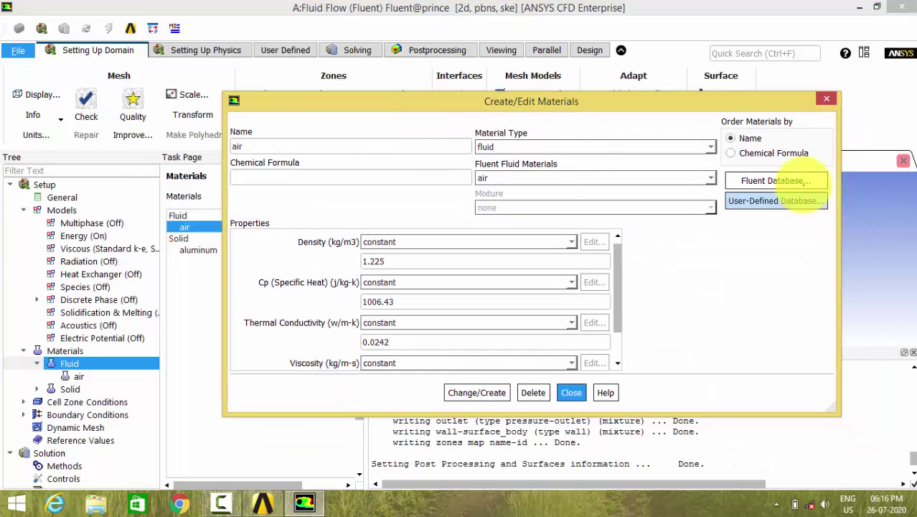
# Copy water-liquid from the Fluent Database into the case materials and close both panels
pyautogui.click(772, 180)
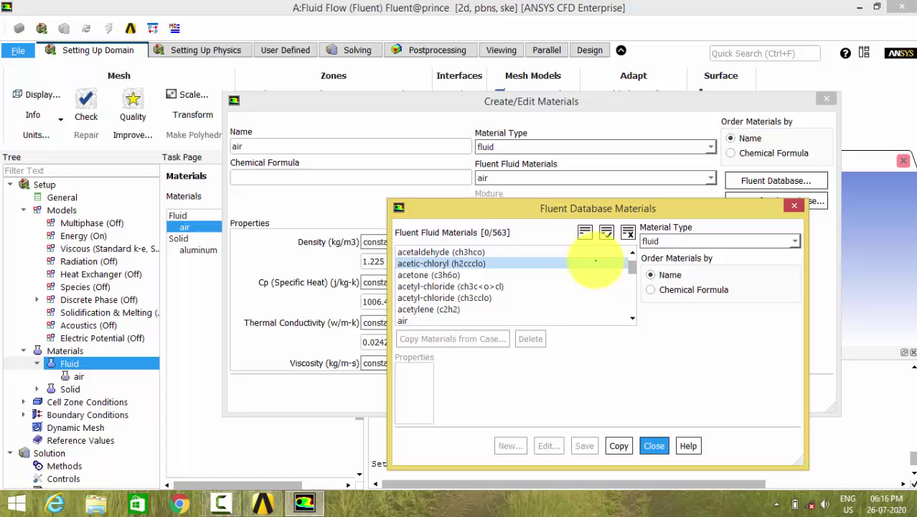
pyautogui.moveTo(632, 267); pyautogui.dragTo(634, 303)
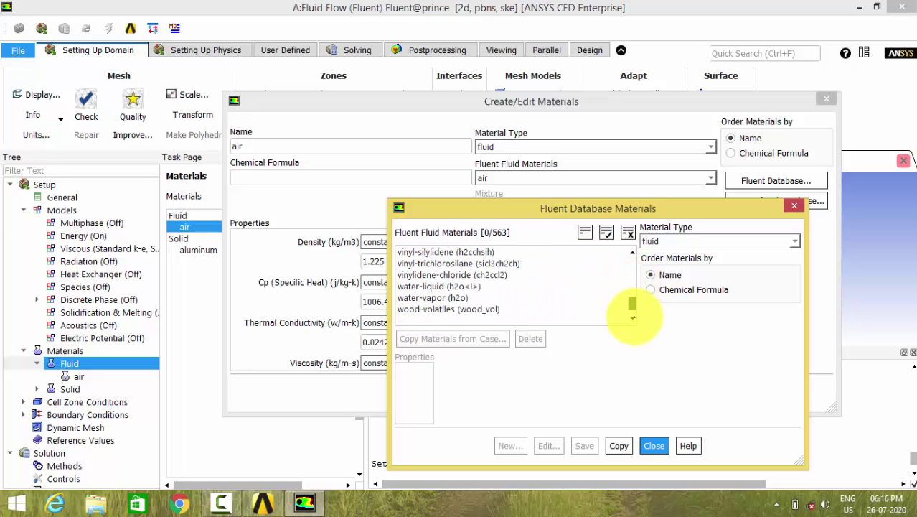
pyautogui.click(445, 286)
pyautogui.moveTo(594, 466); pyautogui.dragTo(615, 475)
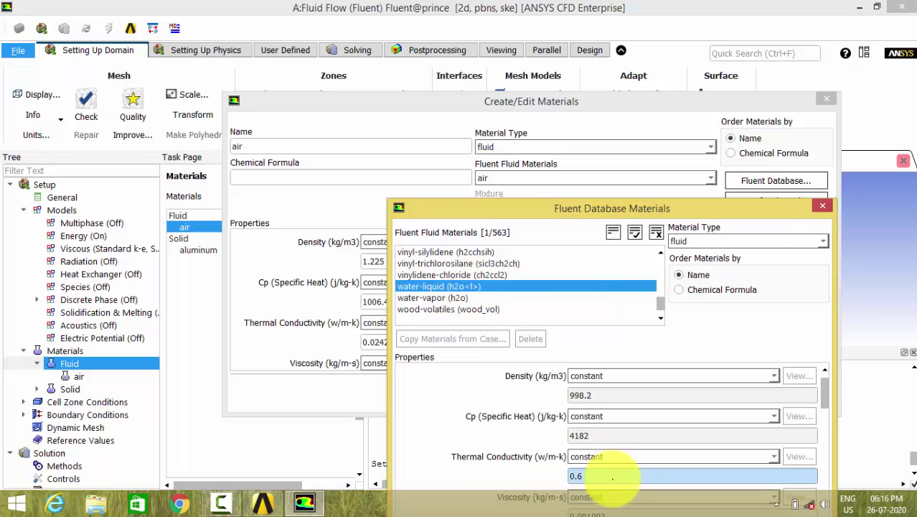
pyautogui.moveTo(582, 151); pyautogui.dragTo(564, 81)
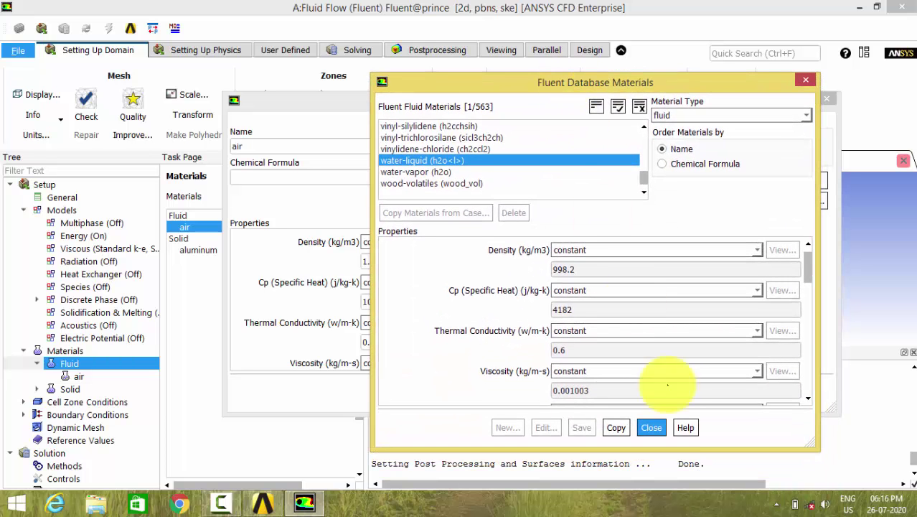
pyautogui.click(616, 427)
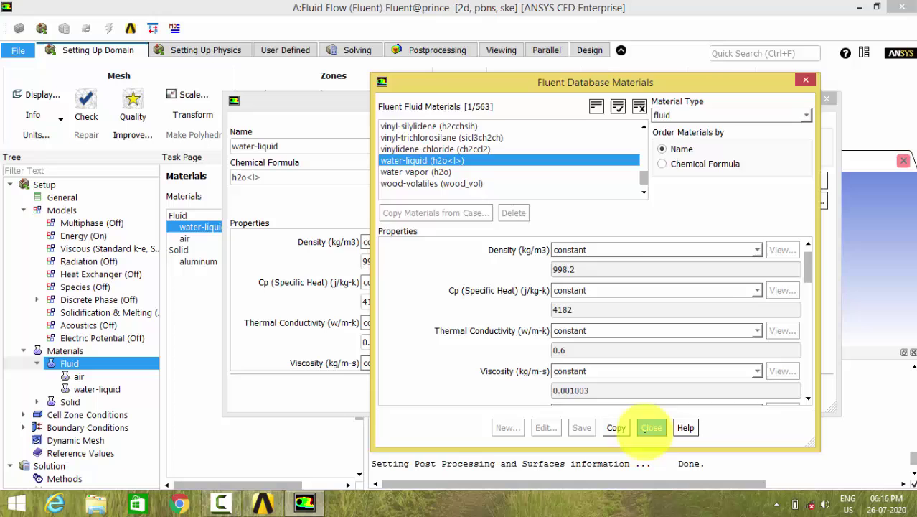
pyautogui.click(651, 427)
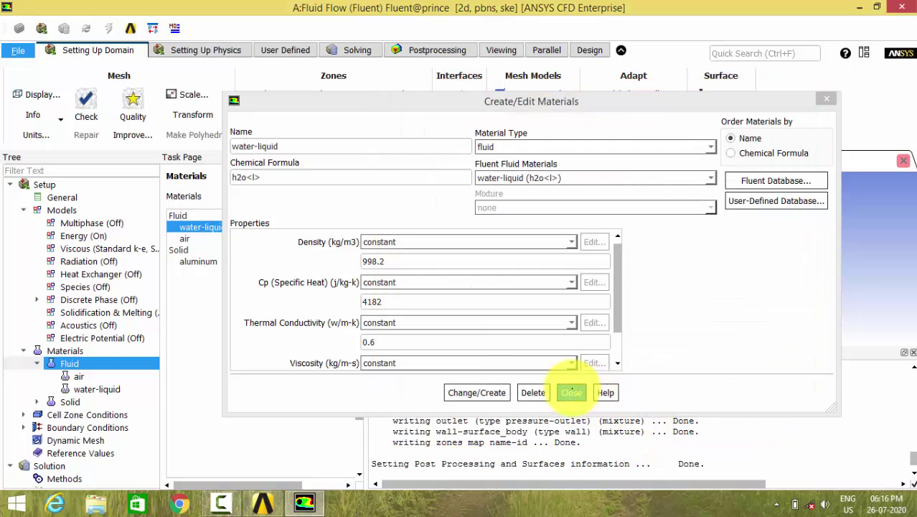
pyautogui.click(572, 393)
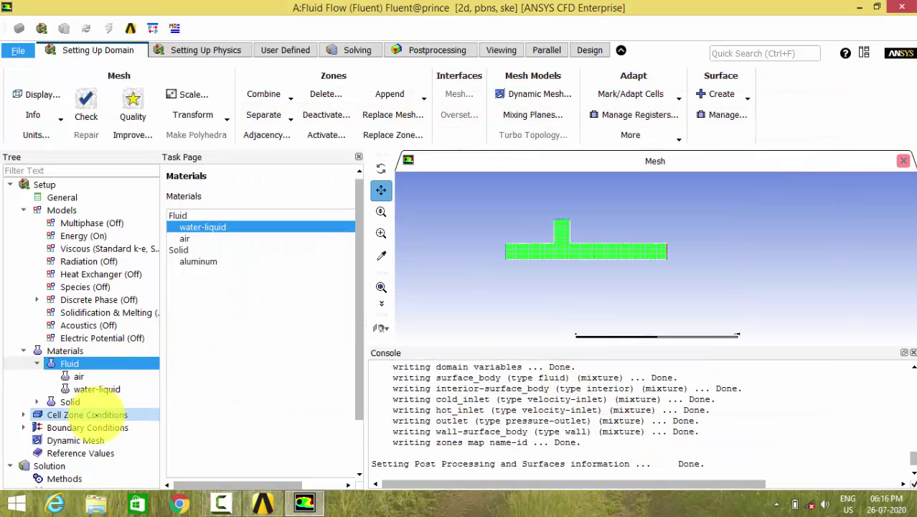
# Keep surface_body as a fluid zone and set its material to water-liquid
pyautogui.doubleClick(96, 415)
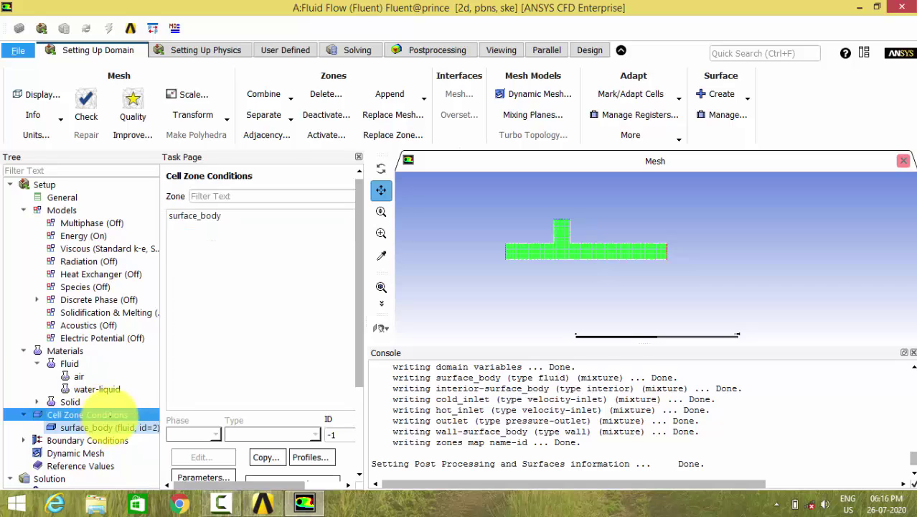
pyautogui.click(192, 216)
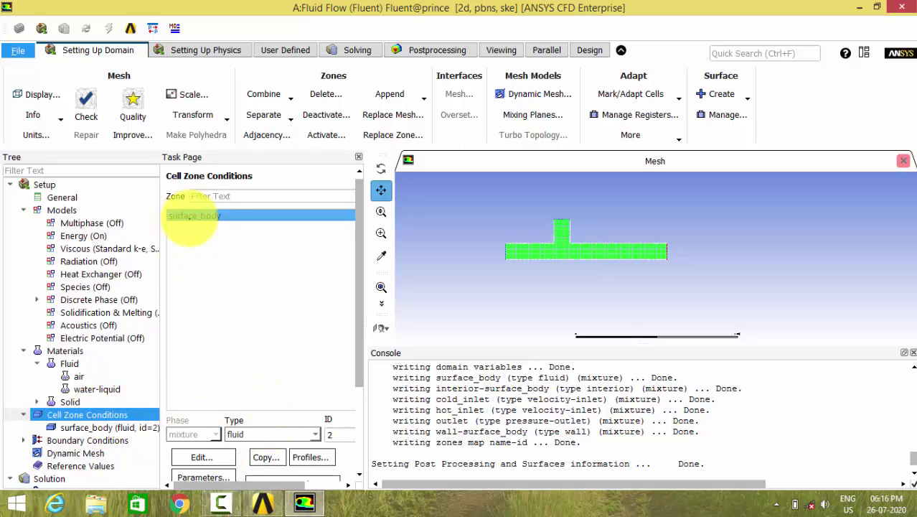
pyautogui.click(313, 435)
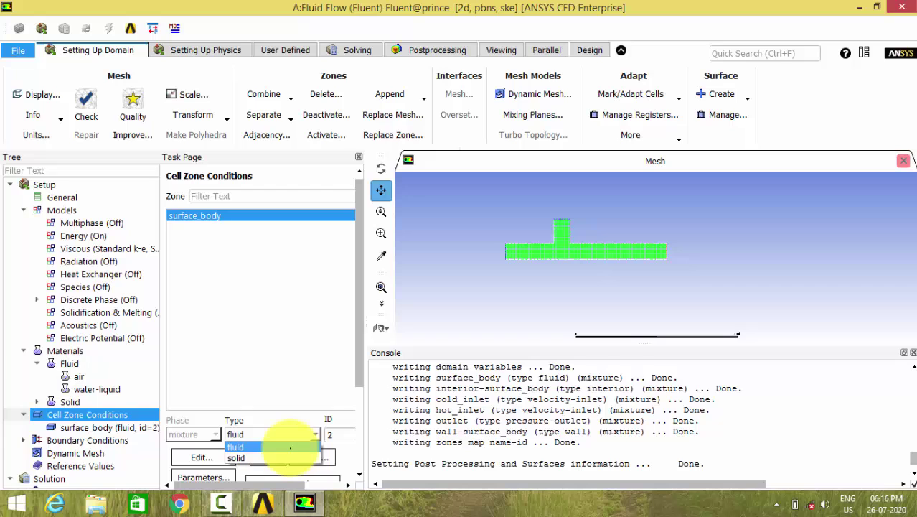
pyautogui.click(290, 447)
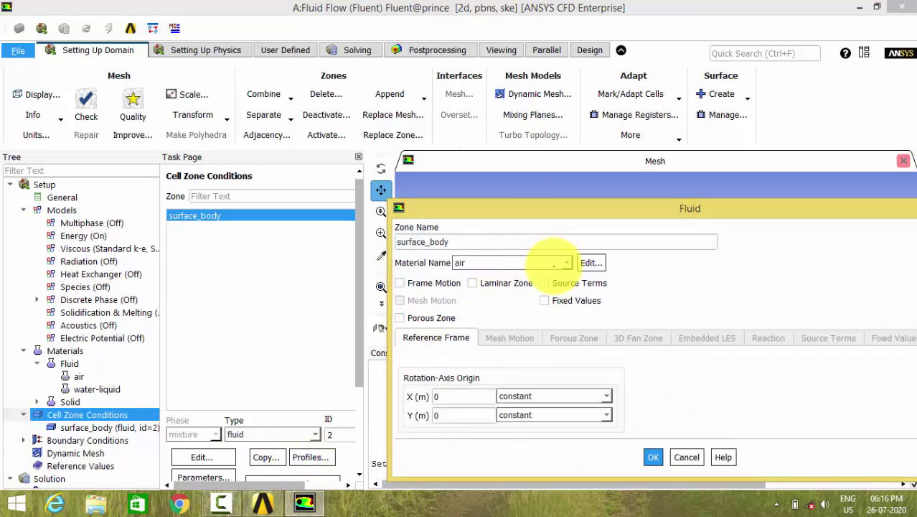
pyautogui.click(555, 263)
pyautogui.click(545, 273)
pyautogui.click(653, 457)
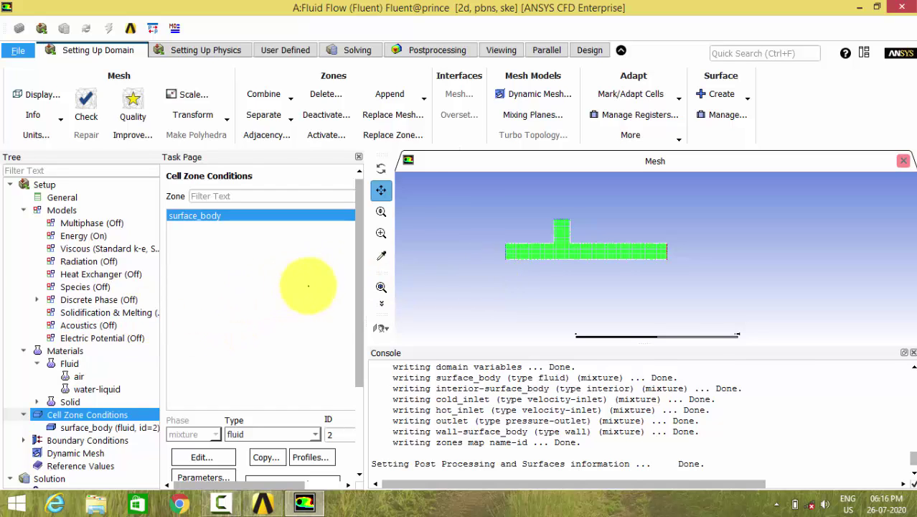
pyautogui.moveTo(359, 305); pyautogui.dragTo(363, 345)
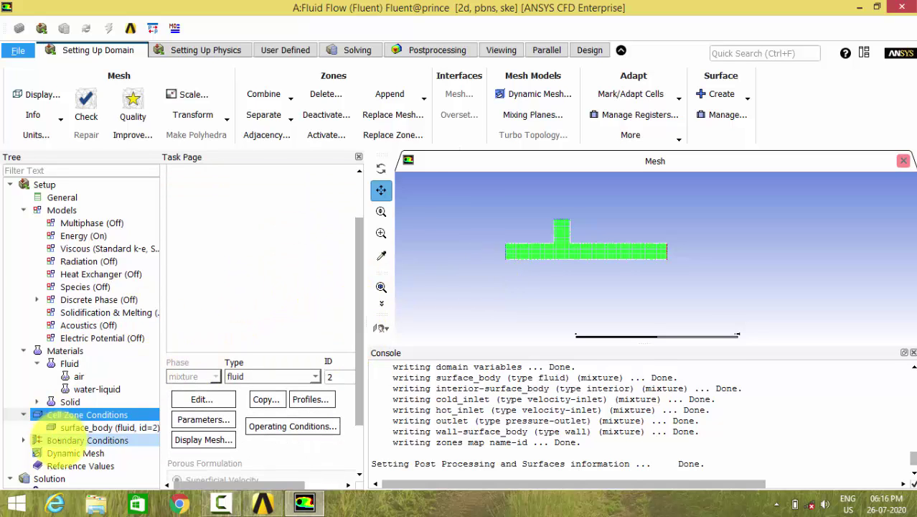
# Give the cold_inlet velocity inlet a 0.1 m/s velocity magnitude and set its thermal temperature
pyautogui.doubleClick(32, 439)
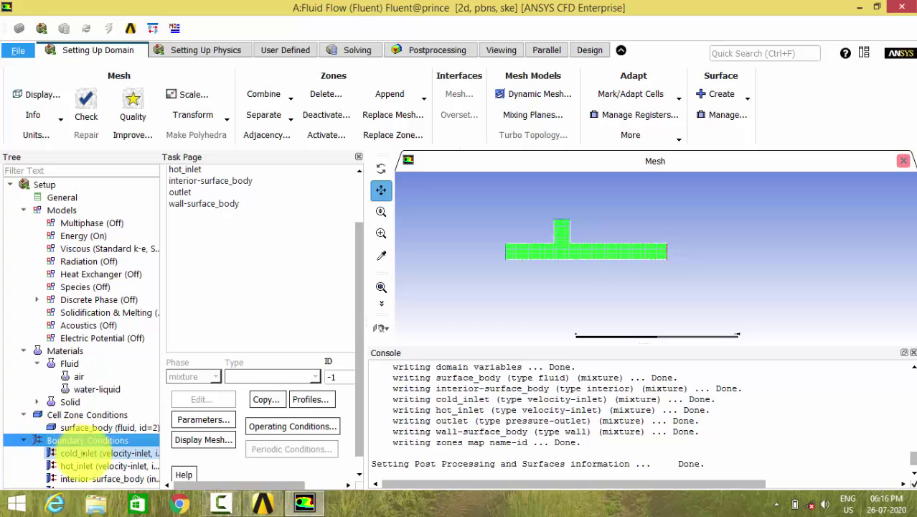
pyautogui.click(80, 452)
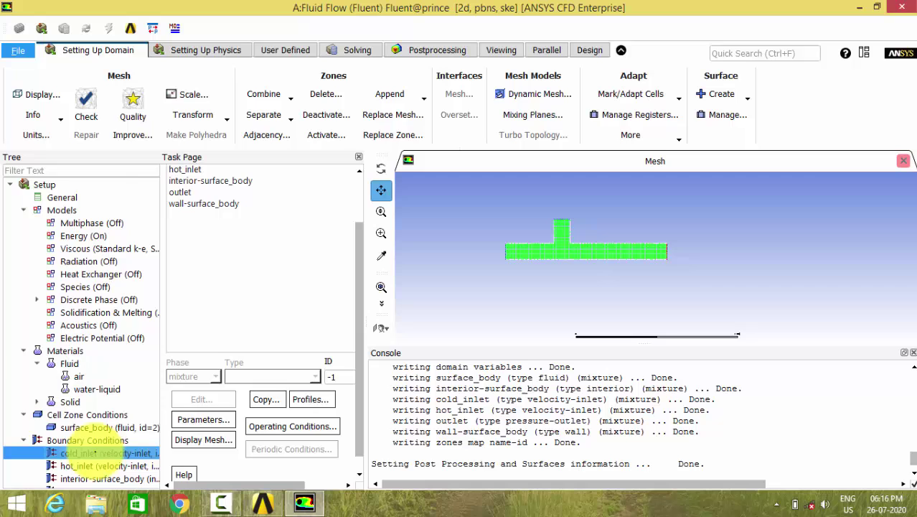
pyautogui.scroll(3, 292, 219)
pyautogui.click(233, 215)
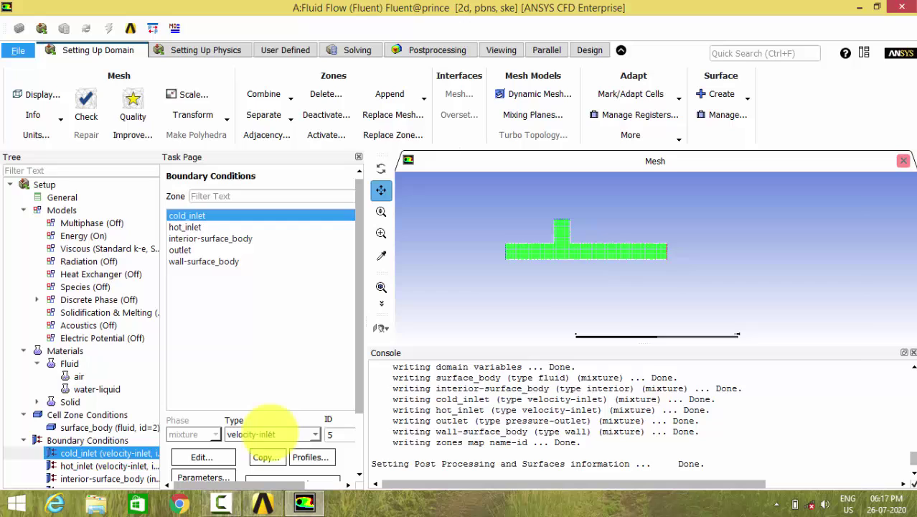
pyautogui.click(271, 434)
pyautogui.doubleClick(615, 328)
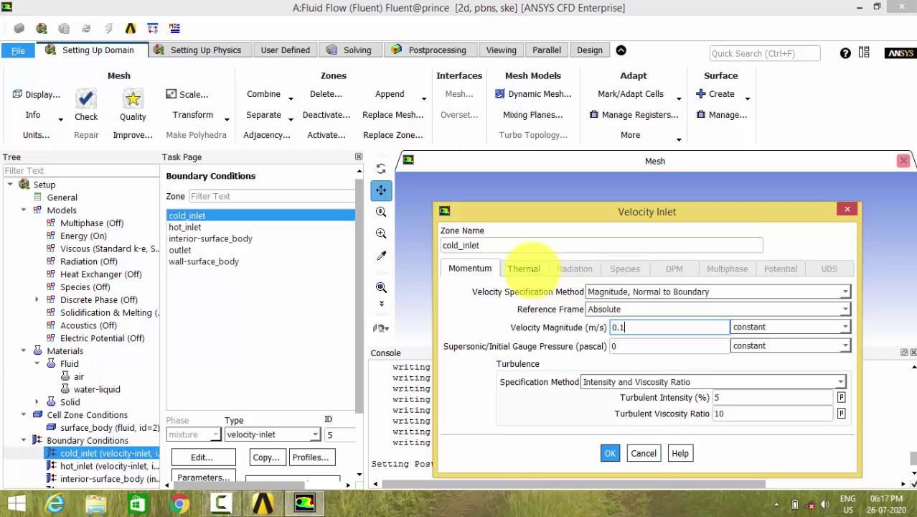
pyautogui.click(526, 267)
pyautogui.doubleClick(518, 292)
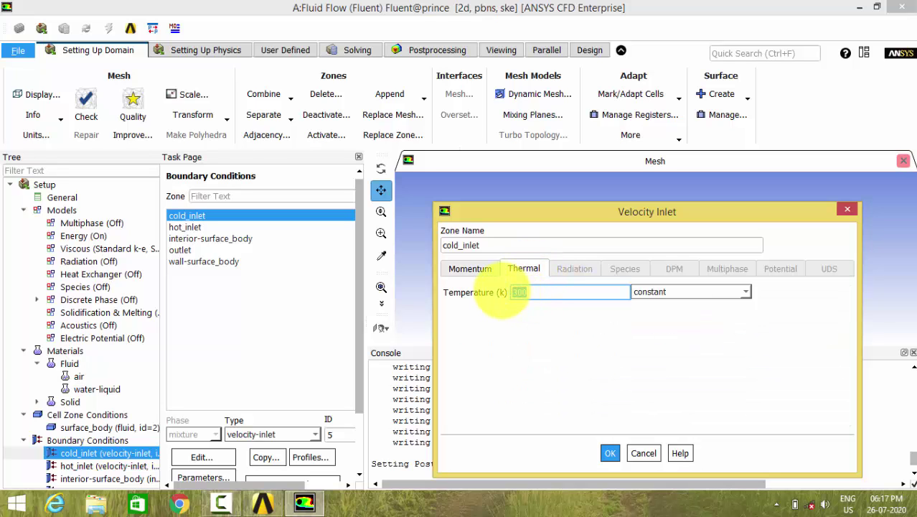
pyautogui.click(610, 453)
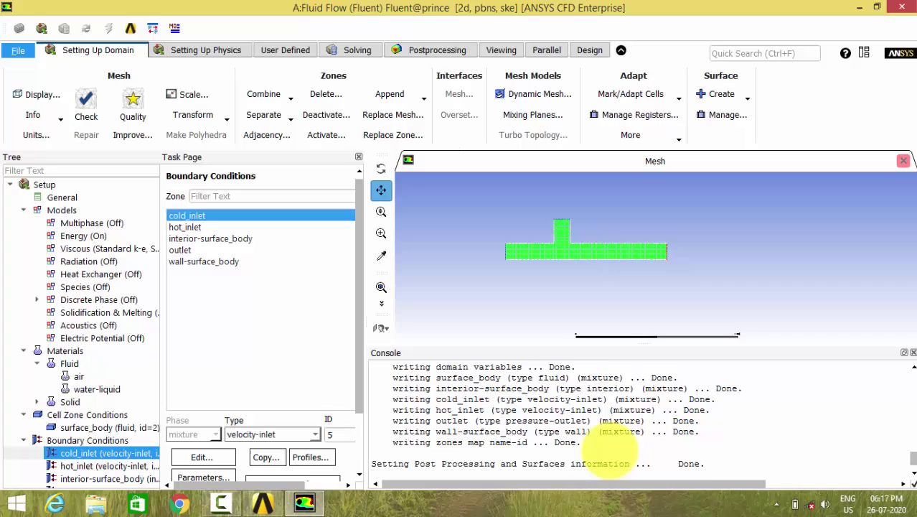
pyautogui.click(185, 226)
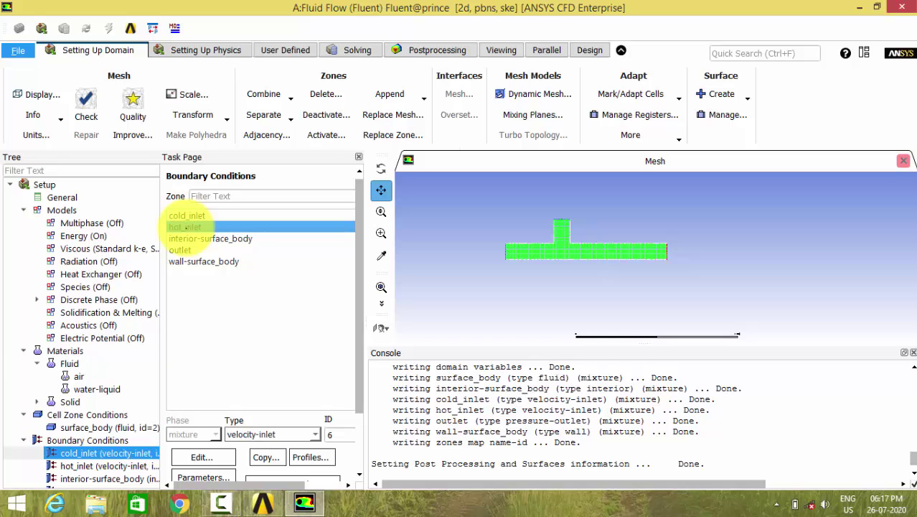
# Set hot_inlet to 0.1 m/s velocity magnitude and 400 K temperature
pyautogui.doubleClick(186, 227)
pyautogui.doubleClick(613, 326)
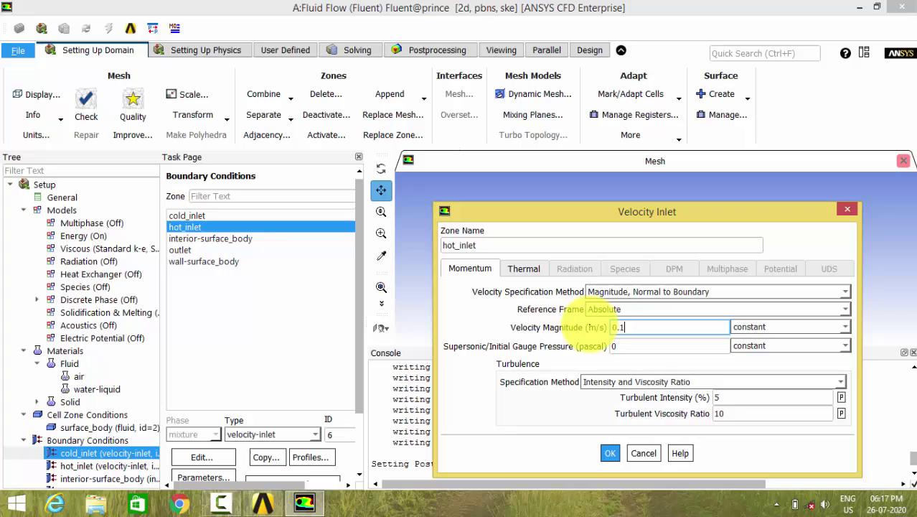
pyautogui.click(524, 269)
pyautogui.doubleClick(523, 292)
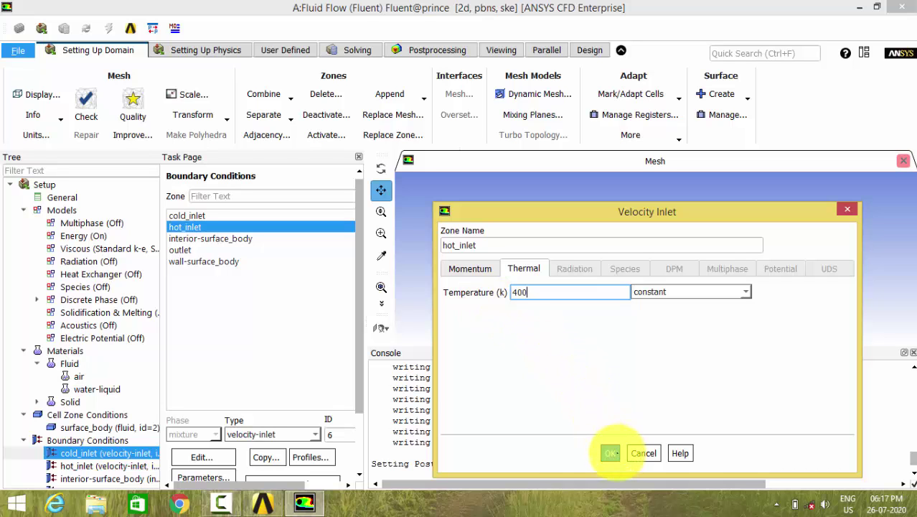
pyautogui.click(611, 453)
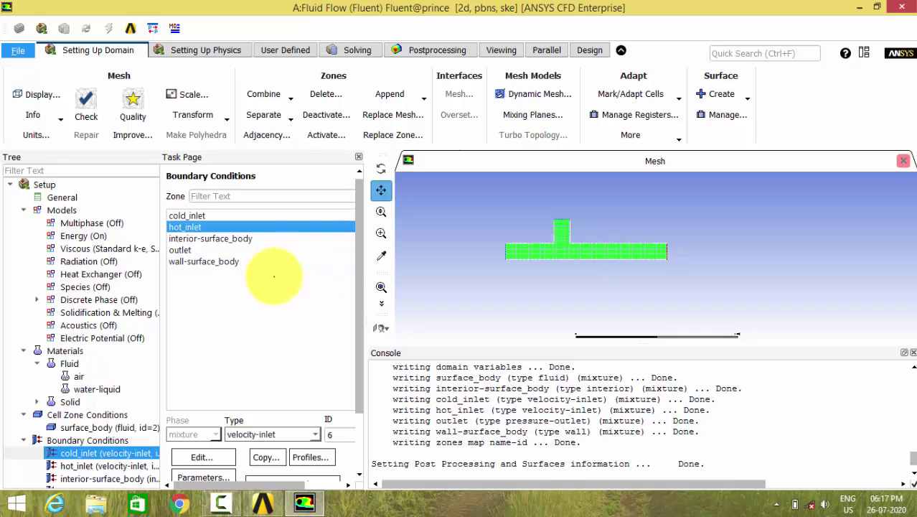
# Check that the outlet boundary is a pressure outlet
pyautogui.scroll(-2, 175, 351)
pyautogui.scroll(-1, 175, 351)
pyautogui.scroll(-4, 102, 373)
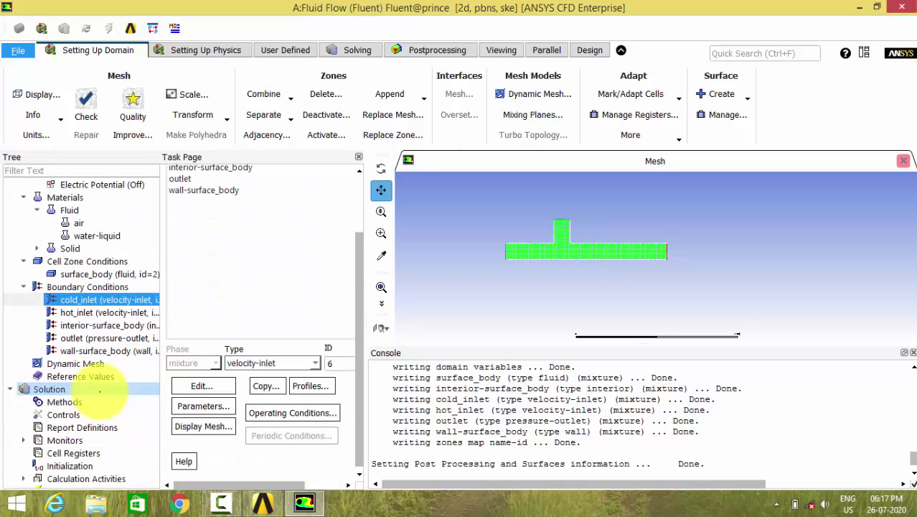
pyautogui.scroll(-2, 99, 388)
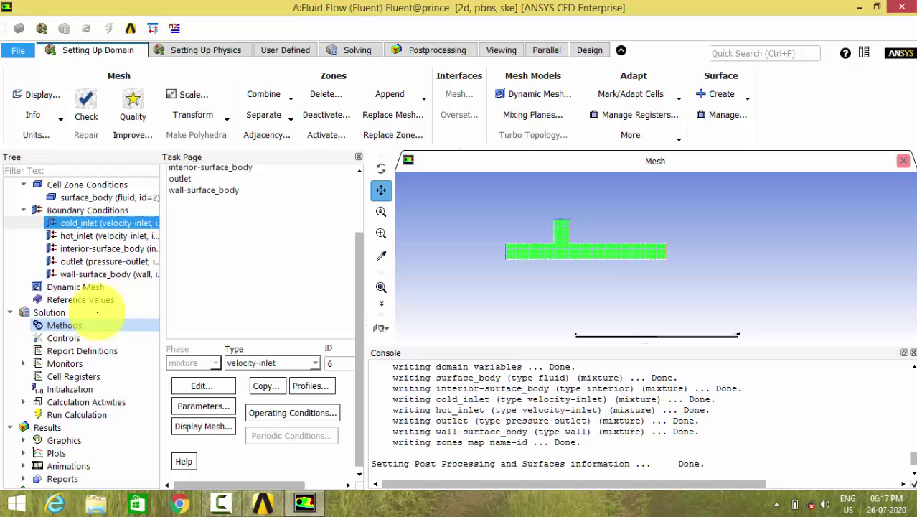
pyautogui.click(107, 261)
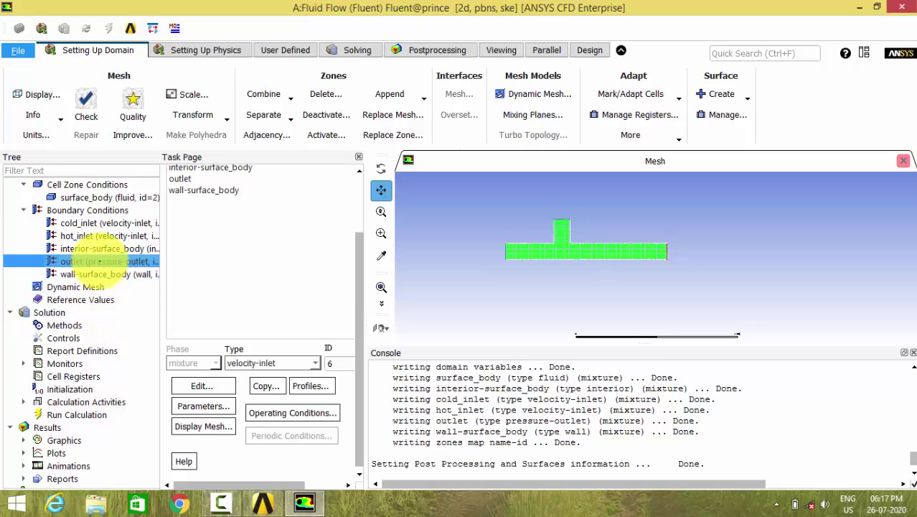
pyautogui.click(205, 168)
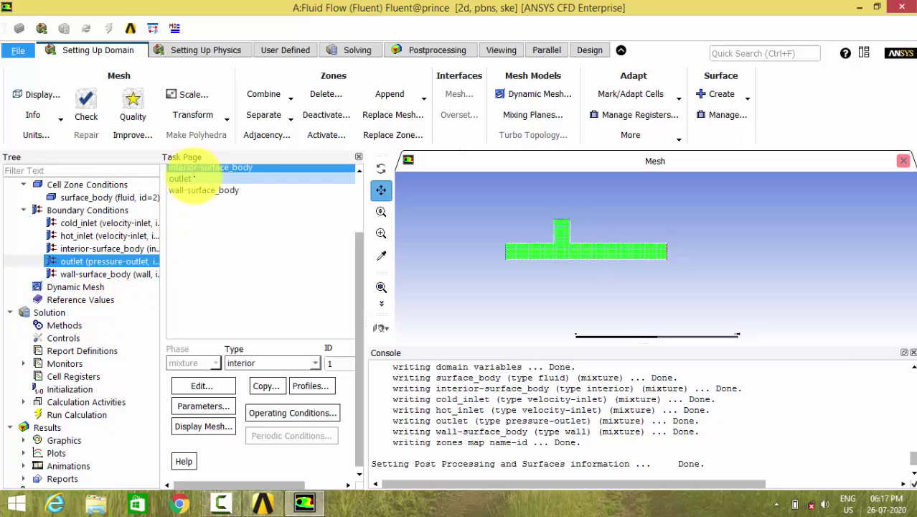
pyautogui.click(195, 178)
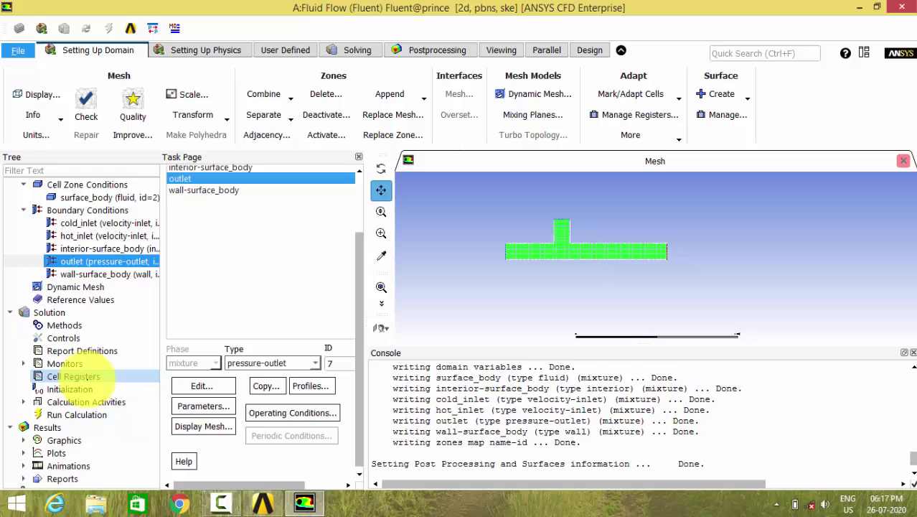
# Hybrid-initialise the solution and calculate with 100 iterations
pyautogui.click(80, 388)
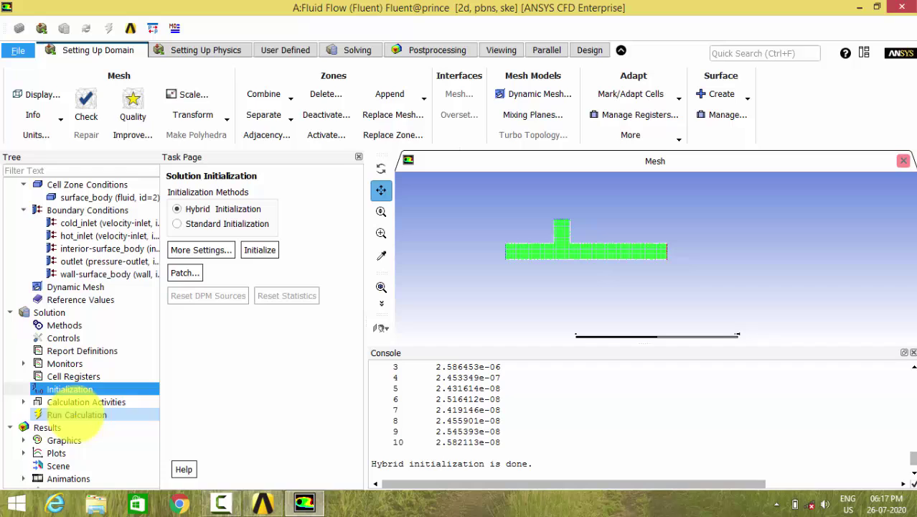
pyautogui.click(75, 416)
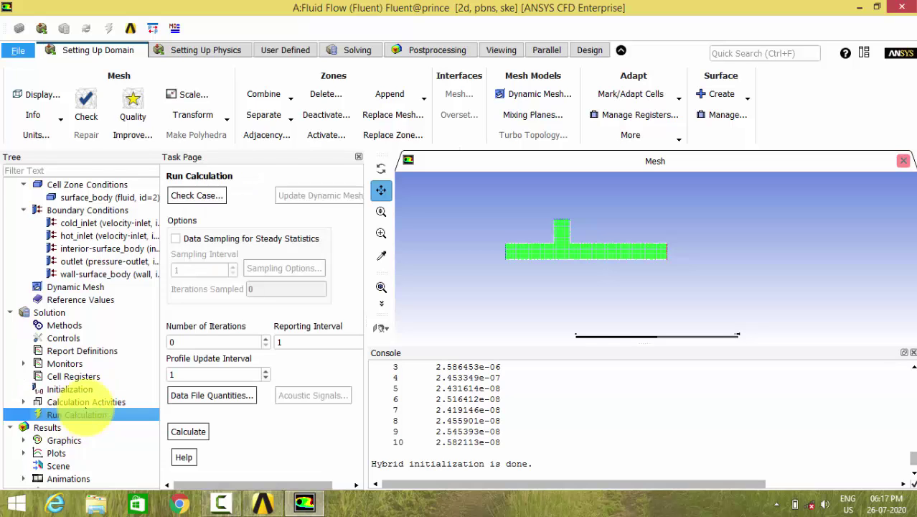
pyautogui.doubleClick(193, 342)
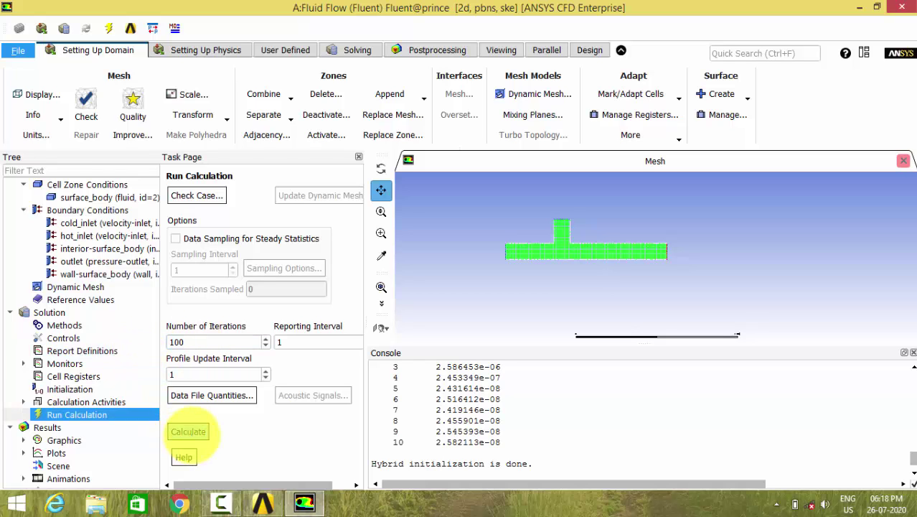
pyautogui.click(188, 431)
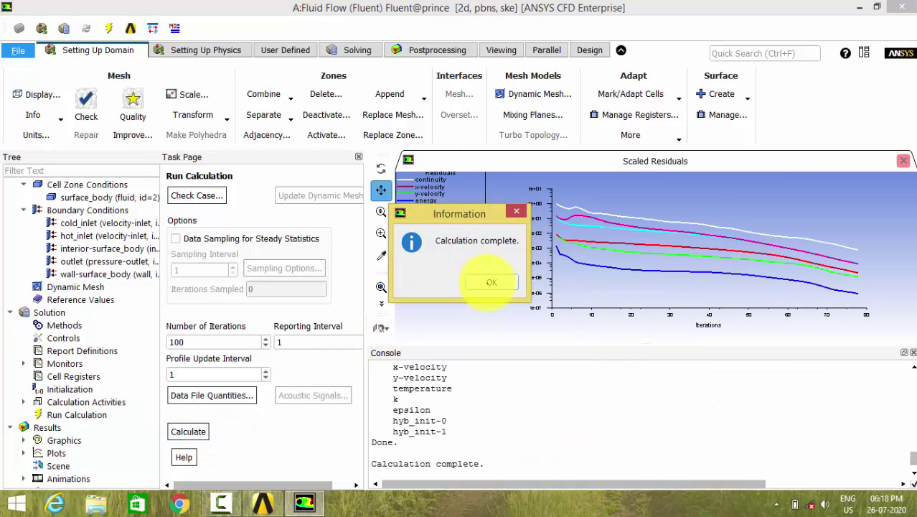
# Dismiss the calculation-complete notice and check the converged message in the console
pyautogui.click(491, 282)
pyautogui.scroll(3, 455, 395)
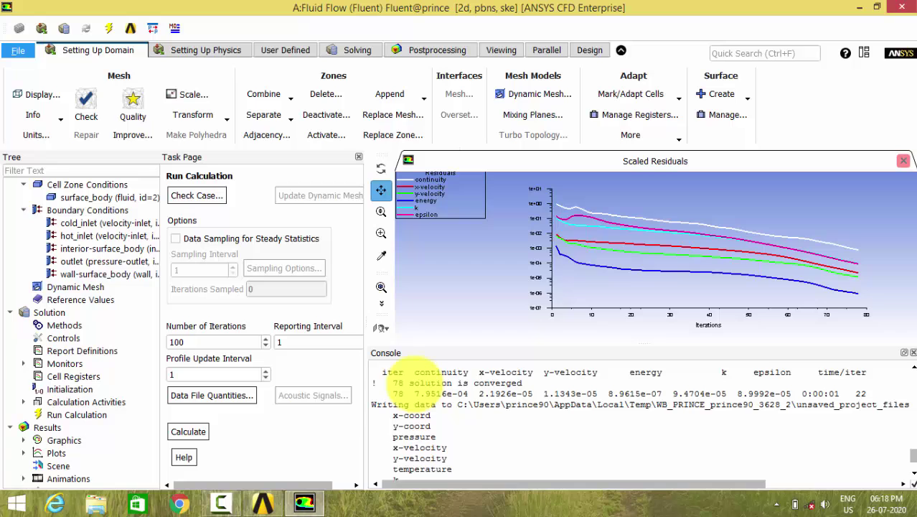
pyautogui.moveTo(409, 383); pyautogui.dragTo(523, 383)
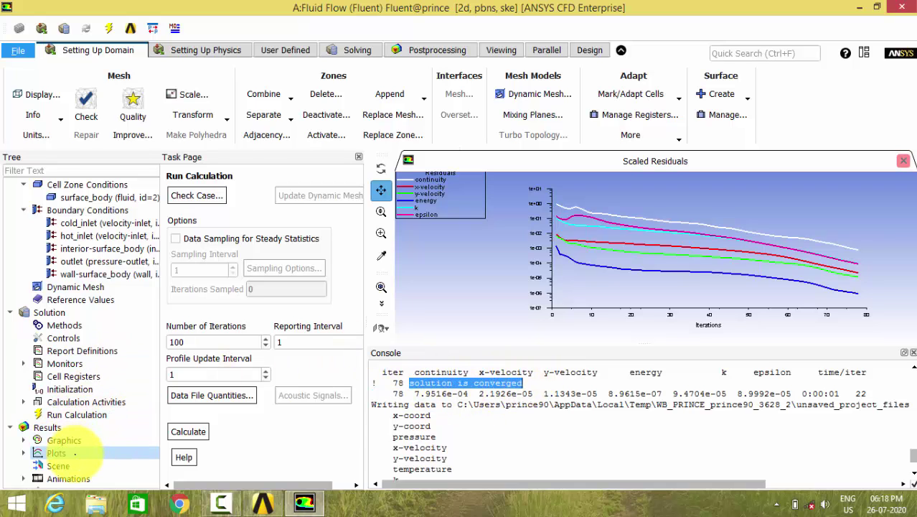
# Display a Static Temperature contour on interior-surface_body only, with the inlet surfaces deselected
pyautogui.doubleClick(63, 440)
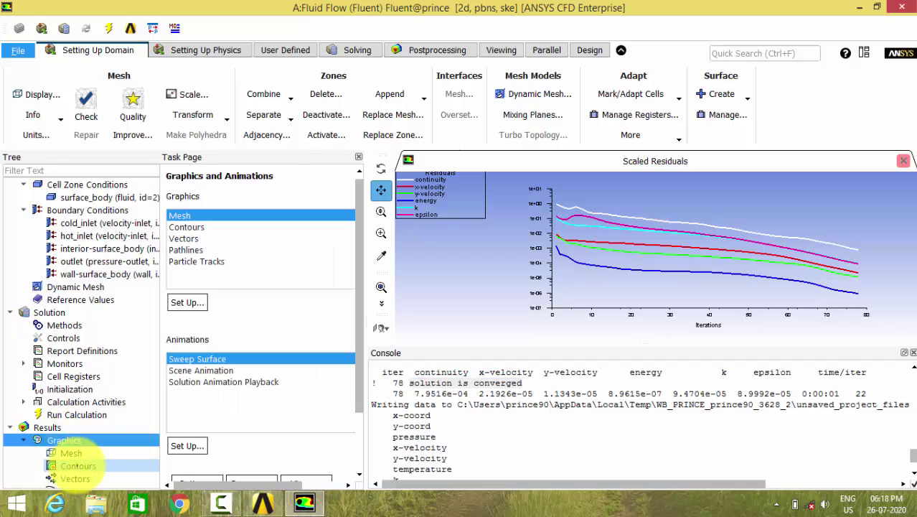
pyautogui.click(75, 467)
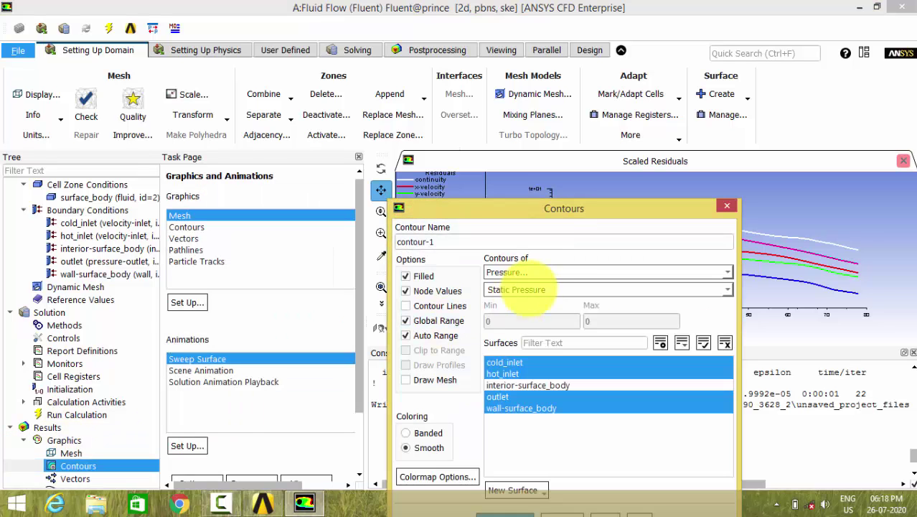
pyautogui.click(727, 272)
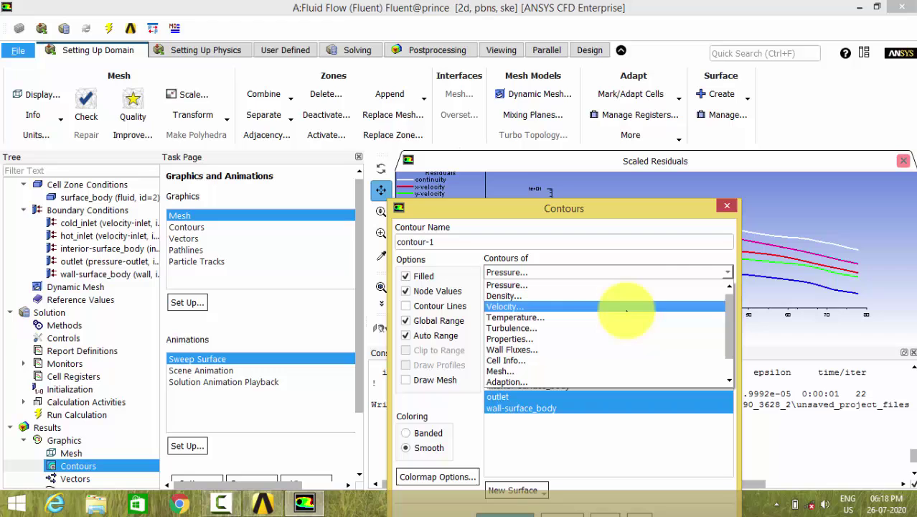
pyautogui.click(611, 317)
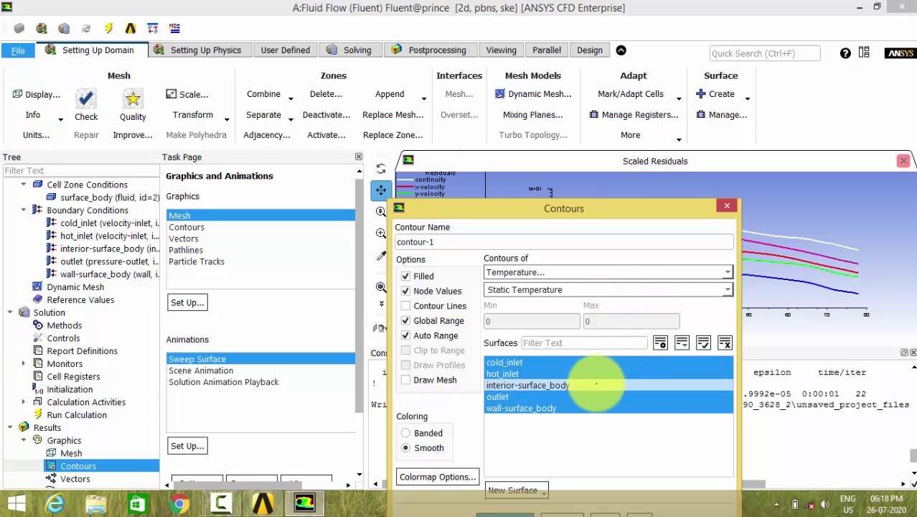
pyautogui.click(502, 373)
pyautogui.click(505, 362)
pyautogui.click(498, 396)
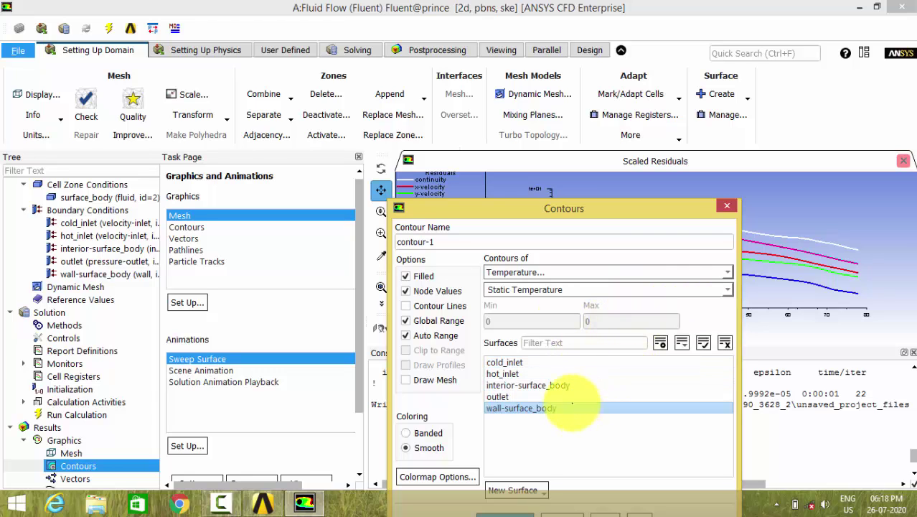
pyautogui.click(521, 407)
pyautogui.click(528, 385)
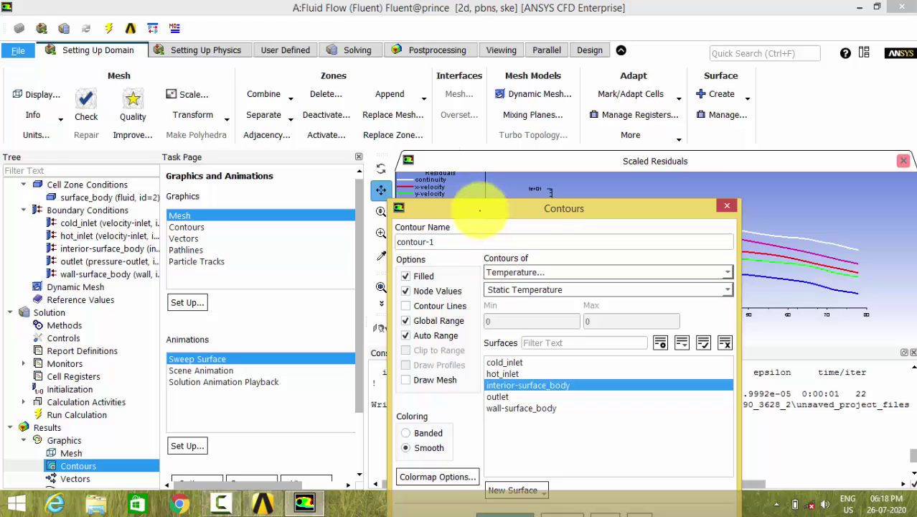
pyautogui.moveTo(481, 208); pyautogui.dragTo(141, 109)
pyautogui.click(163, 424)
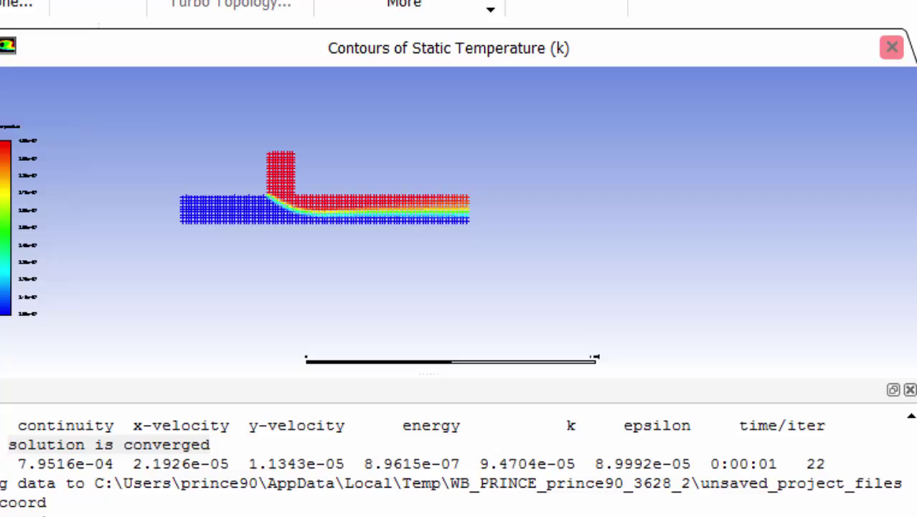
# Define a Line/Rake line from x0=0, y0=0.05 to x1=1, y1=0.05, named line-for-temp-cont
pyautogui.click(577, 2)
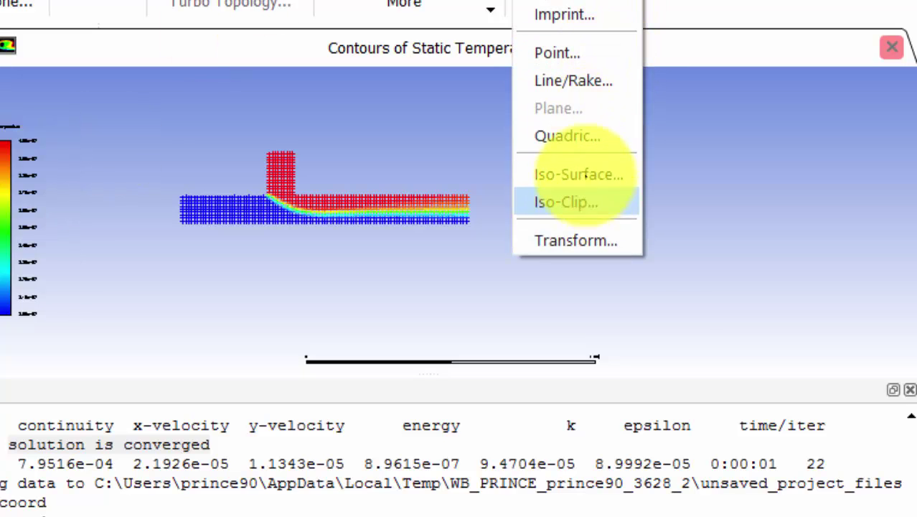
pyautogui.click(575, 80)
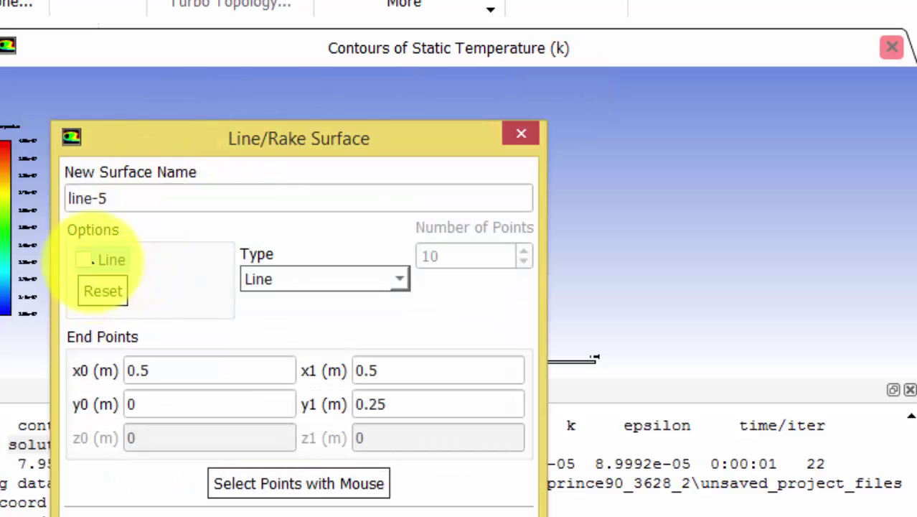
pyautogui.click(83, 260)
pyautogui.moveTo(174, 143); pyautogui.dragTo(0, 0)
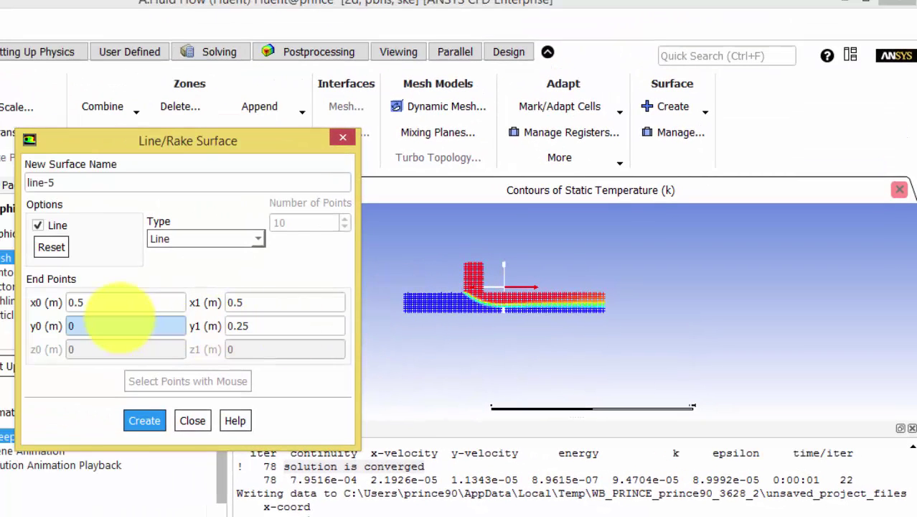
pyautogui.doubleClick(98, 302)
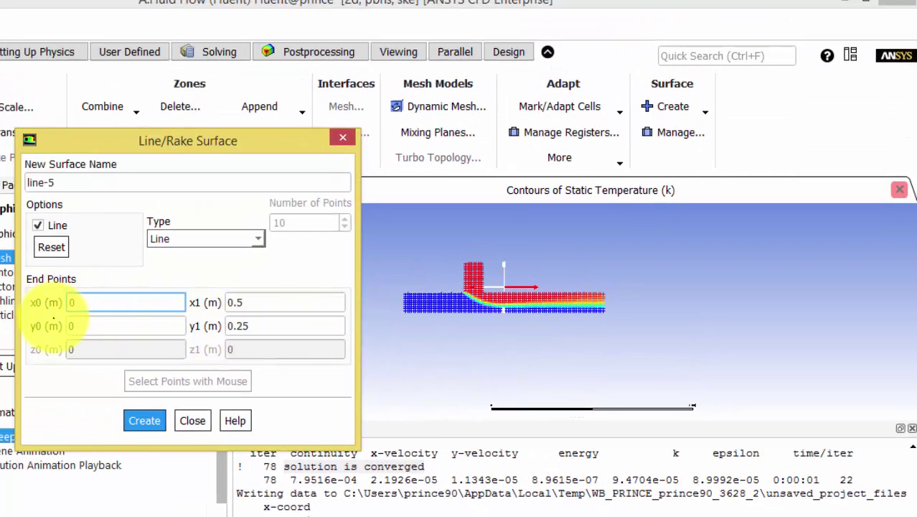
pyautogui.click(72, 326)
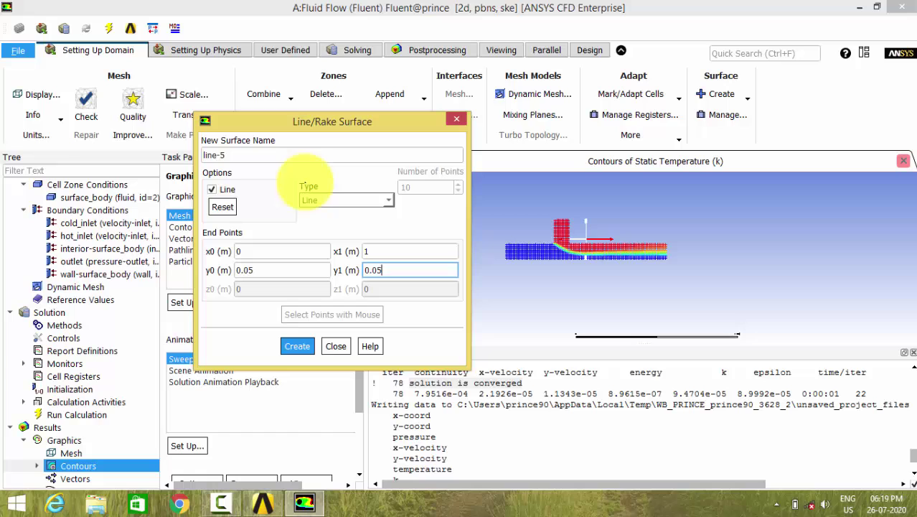
pyautogui.tripleClick(208, 155)
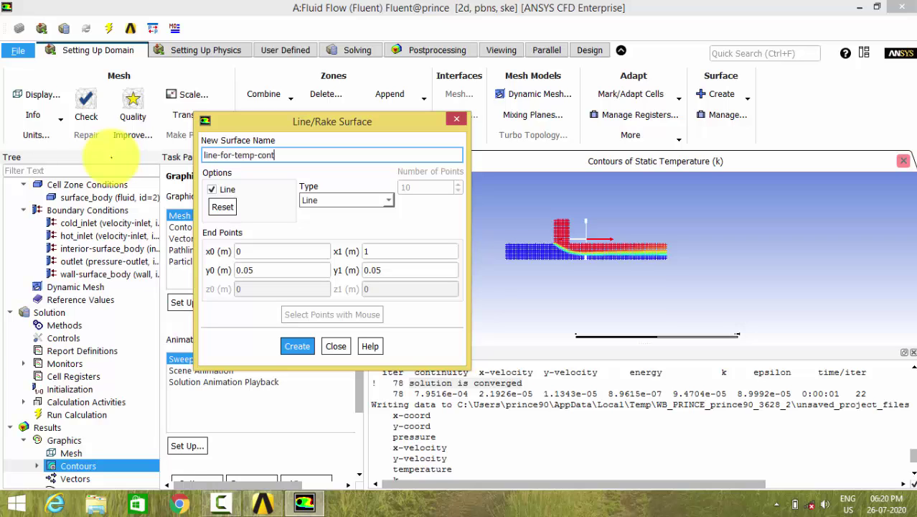
pyautogui.click(297, 346)
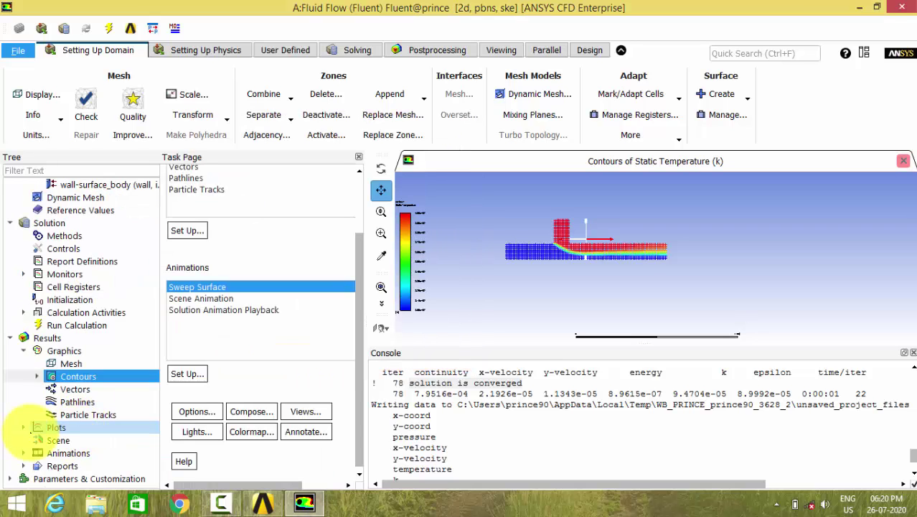
# Draw an XY plot of Static Temperature on the Y axis along line-for-temp-cont
pyautogui.doubleClick(40, 427)
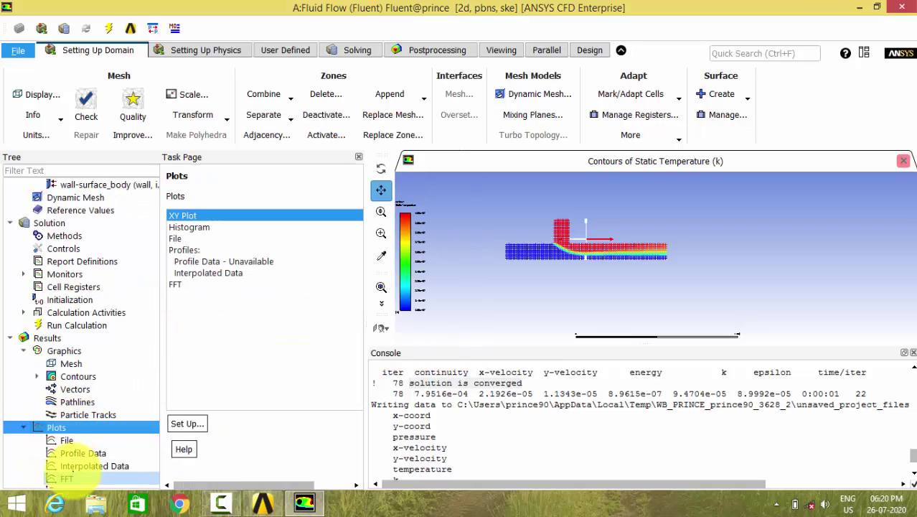
pyautogui.scroll(-2, 72, 463)
pyautogui.click(75, 415)
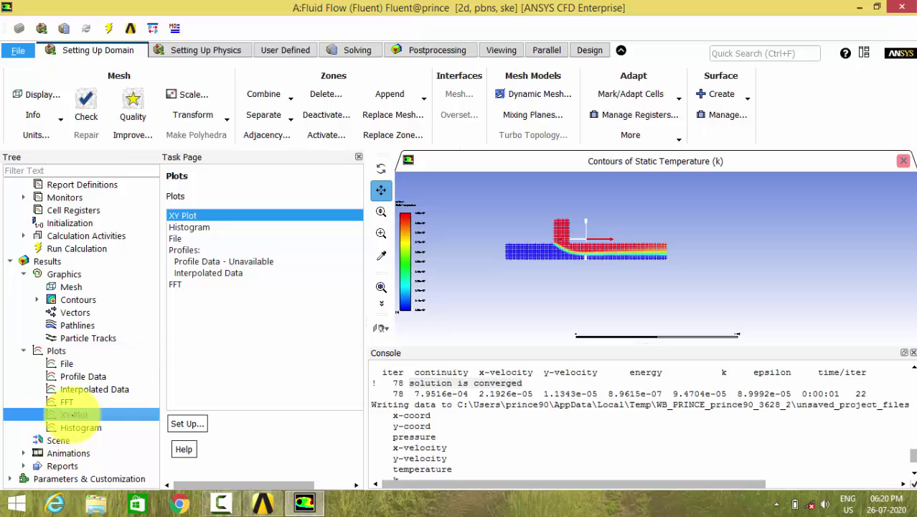
pyautogui.doubleClick(74, 415)
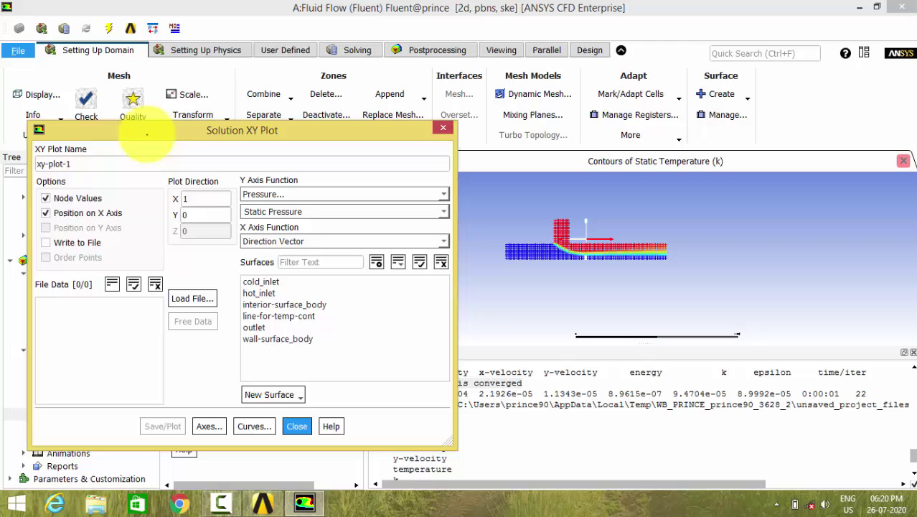
pyautogui.click(435, 194)
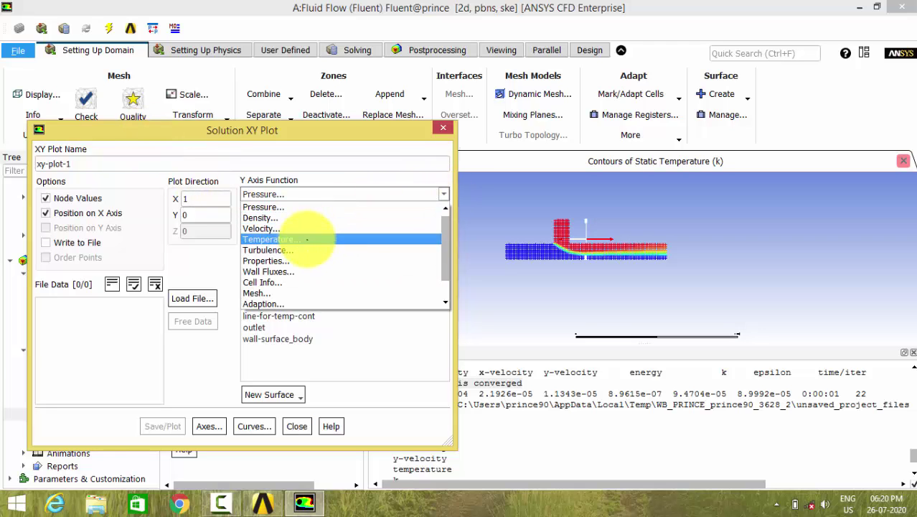
pyautogui.click(307, 239)
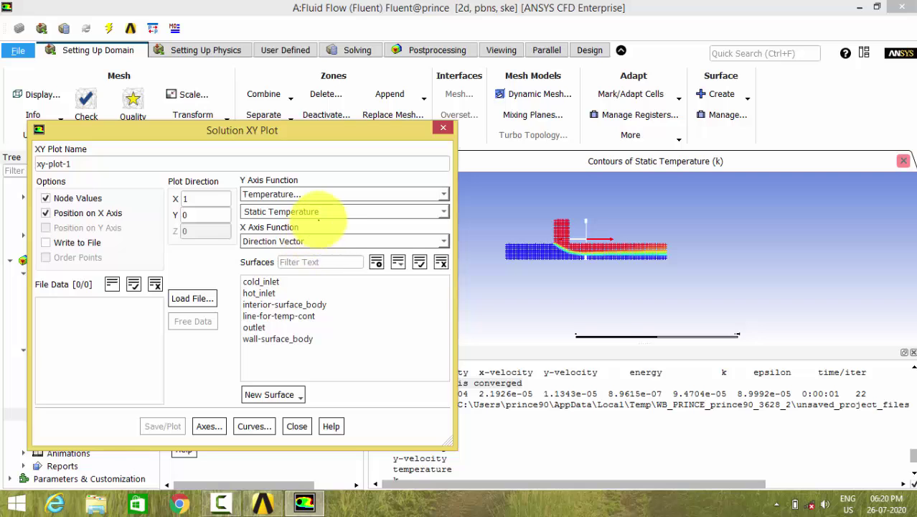
pyautogui.click(300, 328)
pyautogui.click(300, 339)
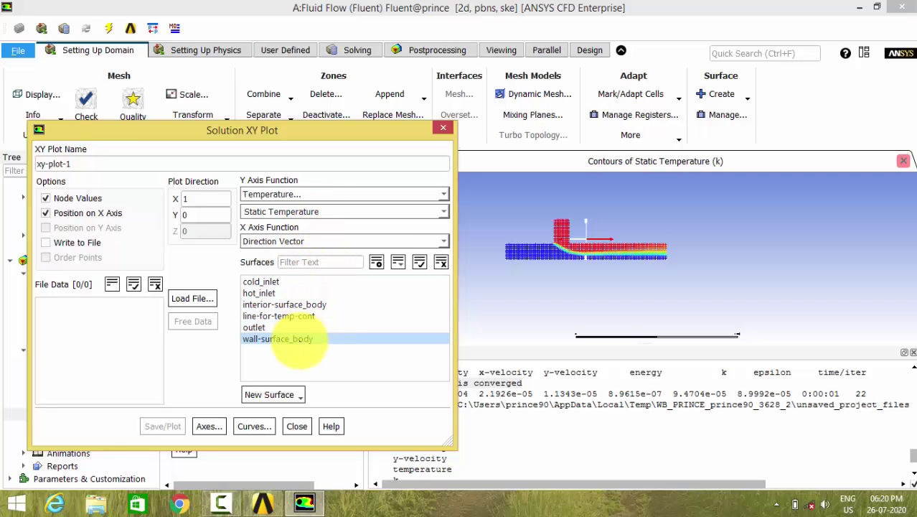
pyautogui.click(290, 316)
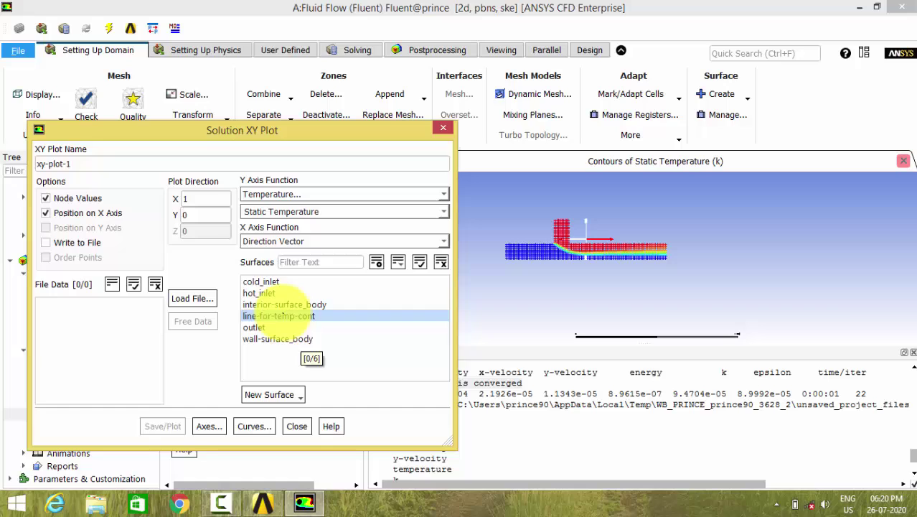
pyautogui.click(285, 316)
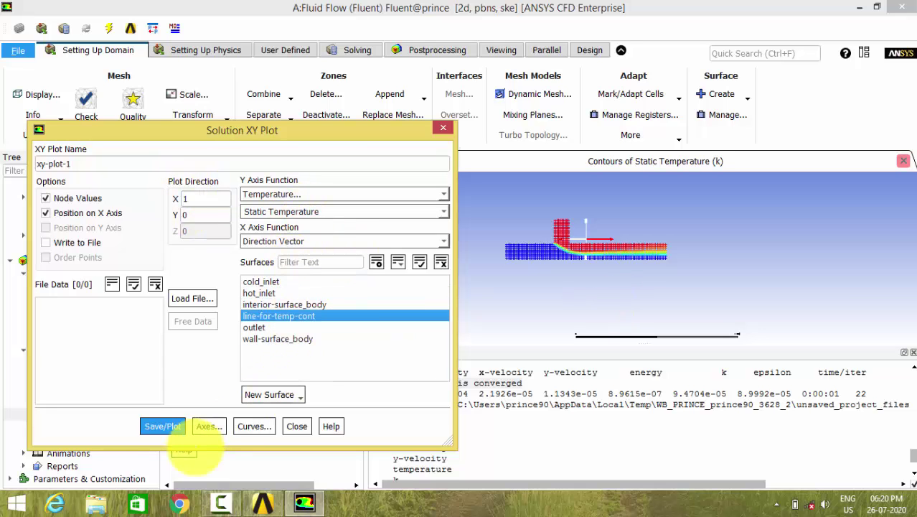
pyautogui.click(163, 426)
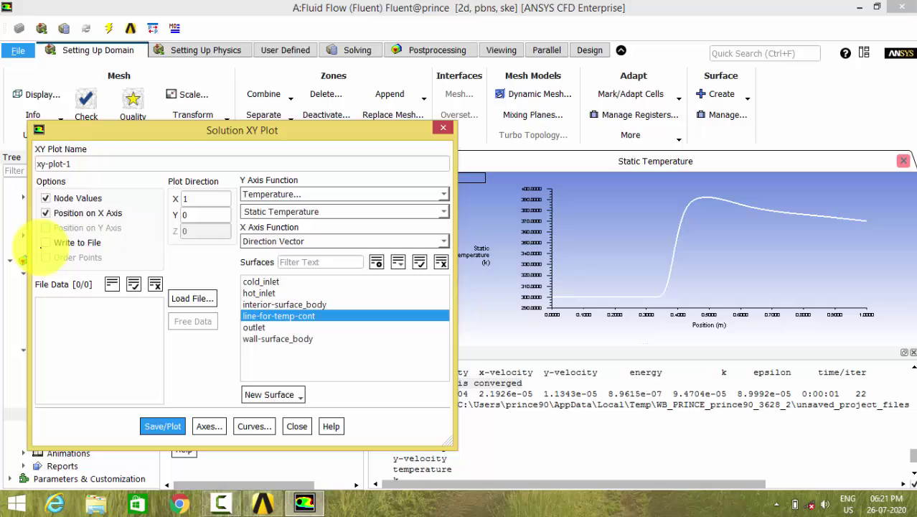
# Enable Write to File for the temperature XY plot and browse with All Files (*) shown
pyautogui.click(46, 242)
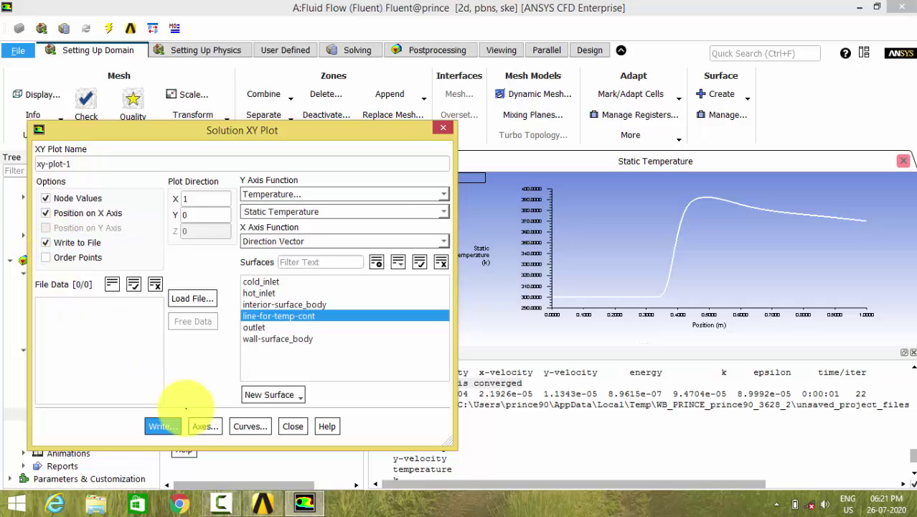
pyautogui.click(162, 427)
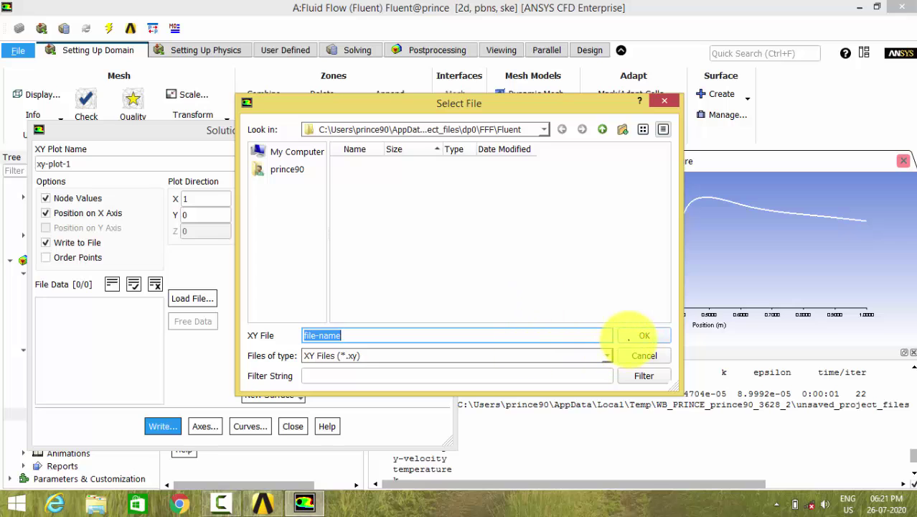
pyautogui.click(607, 355)
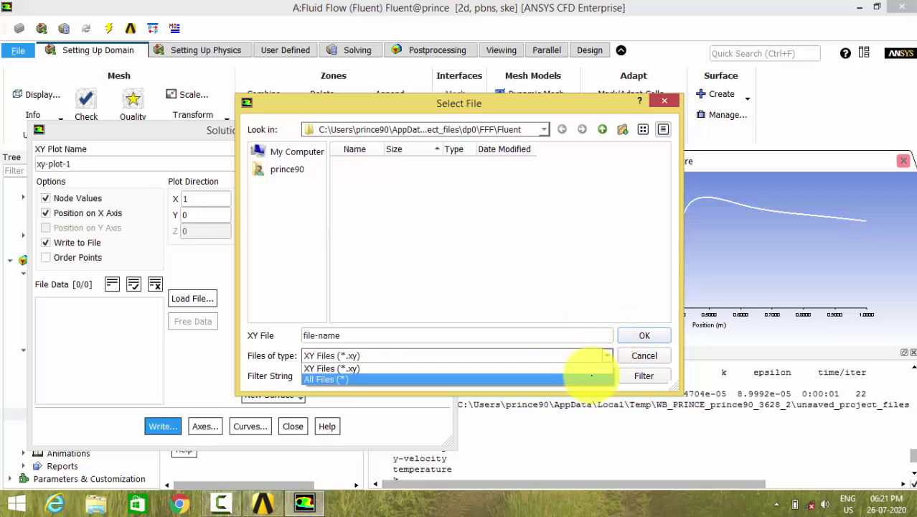
pyautogui.click(587, 377)
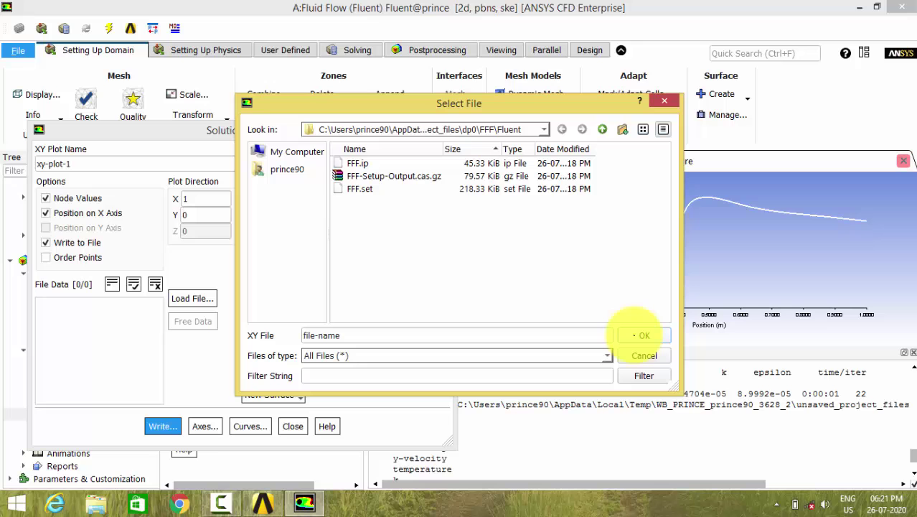